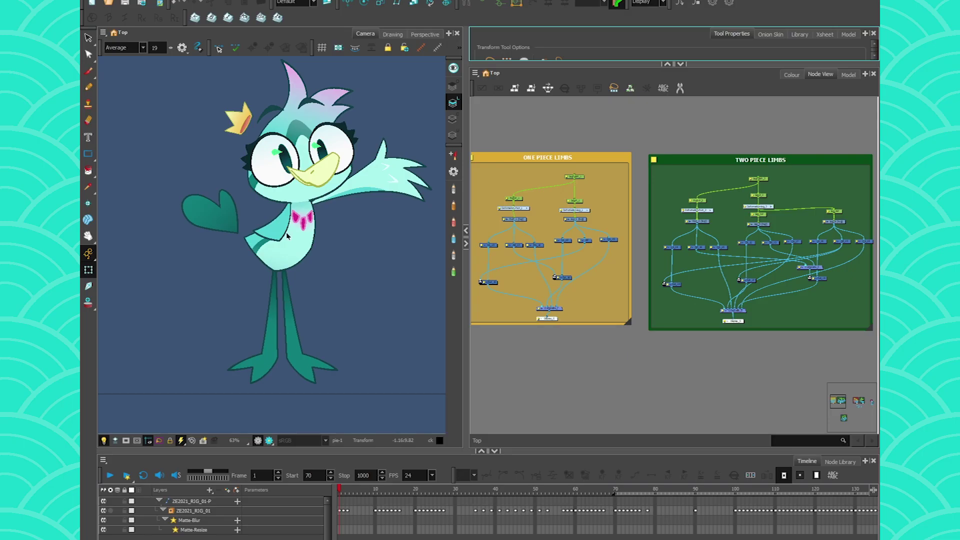
Select the bird's folded arm and add a Drawing Substitutions view alongside the tool properties
scroll(281, 223, "up", 4)
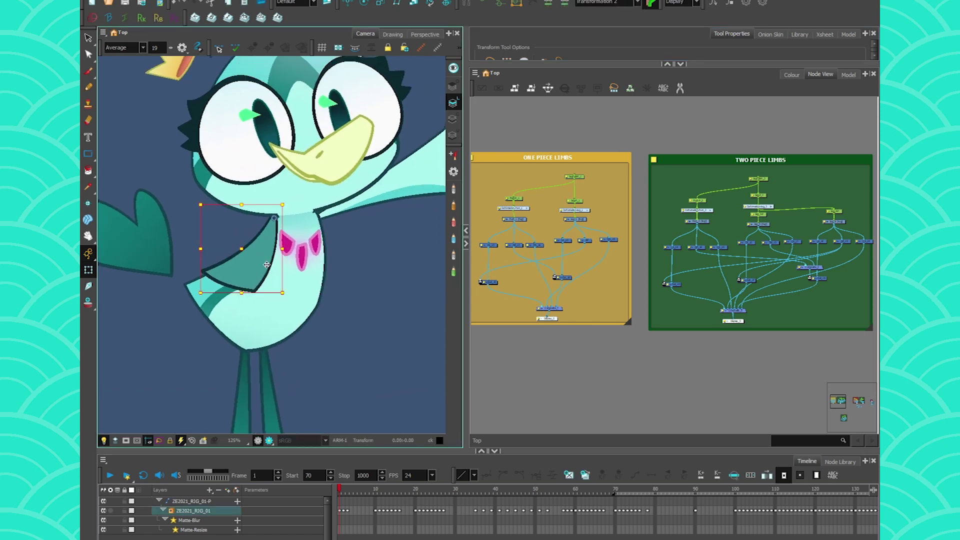
scroll(266, 265, "down", 4)
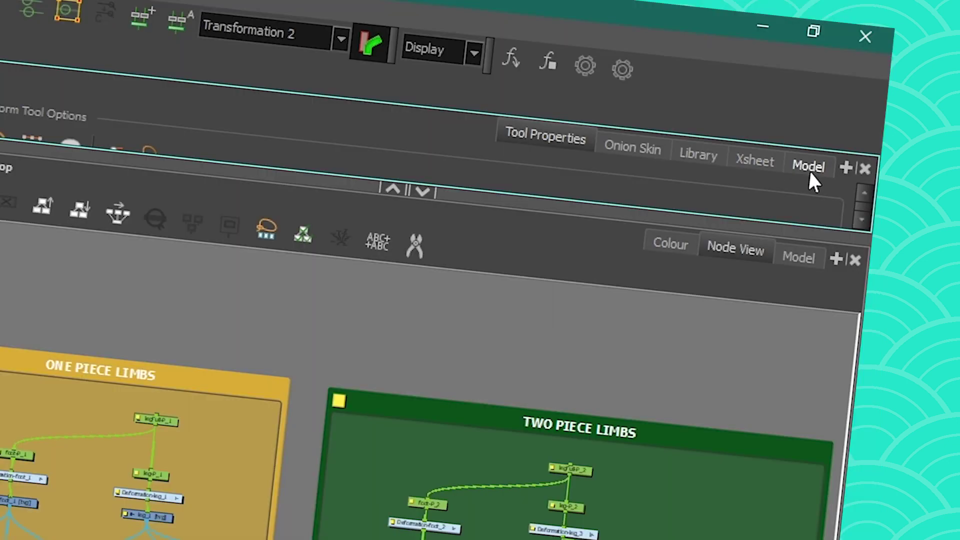
left_click(846, 168)
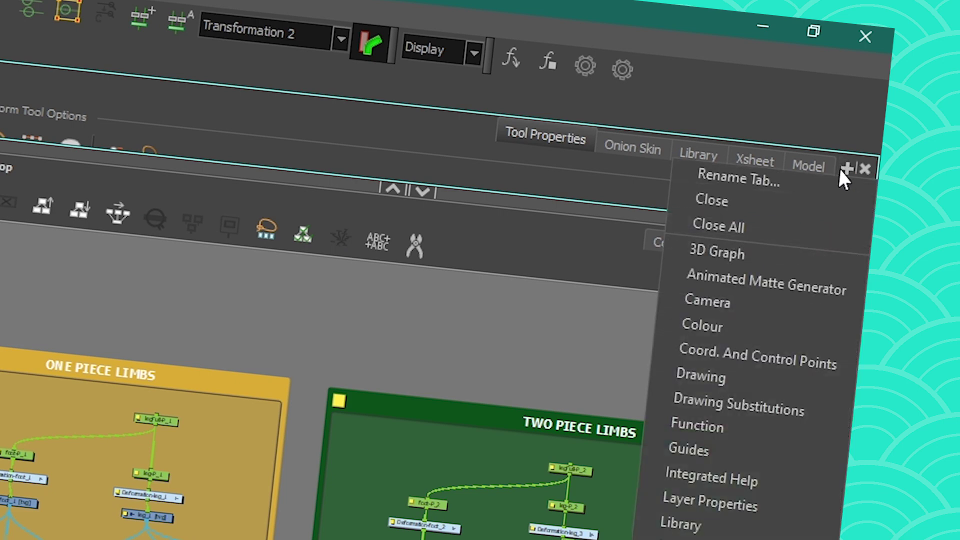
left_click(786, 413)
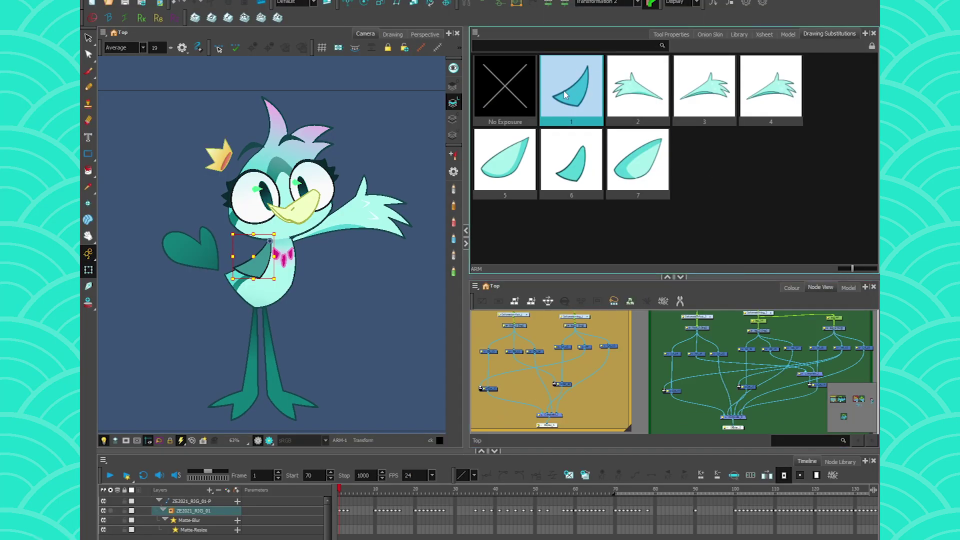
Preview drawing substitutions 2 and 3 on the folded arm, restore drawing 1, and check the selection of the outstretched arm
left_click(645, 98)
left_click(709, 95)
left_click(639, 95)
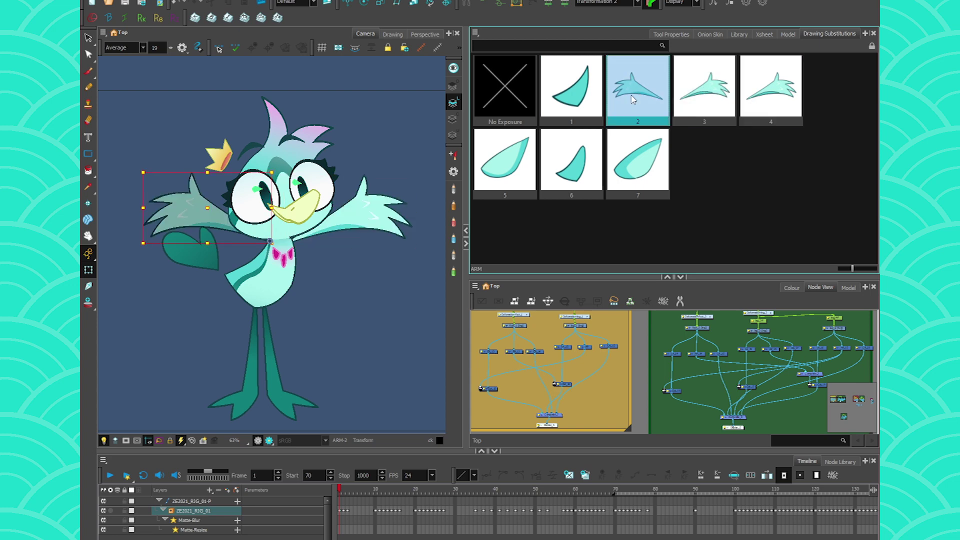
left_click(593, 82)
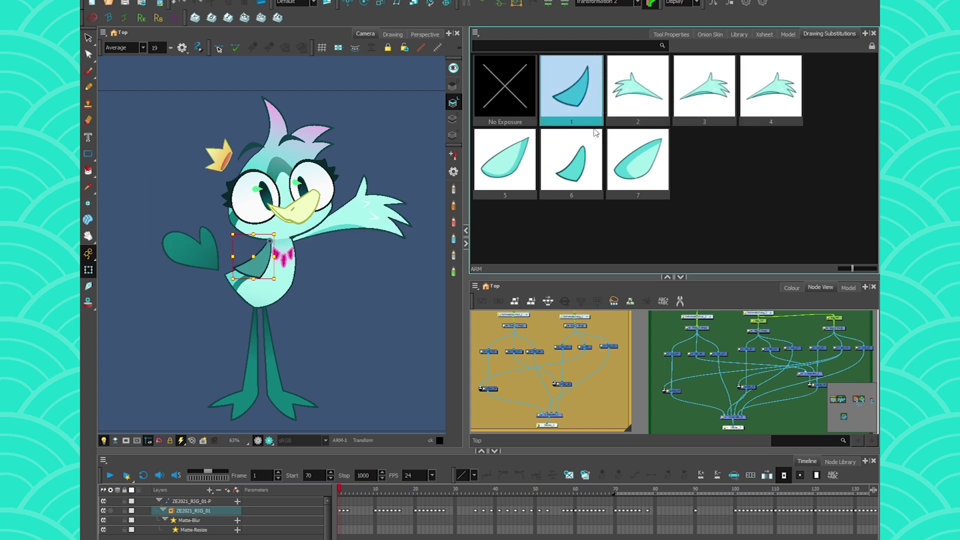
left_click(370, 209)
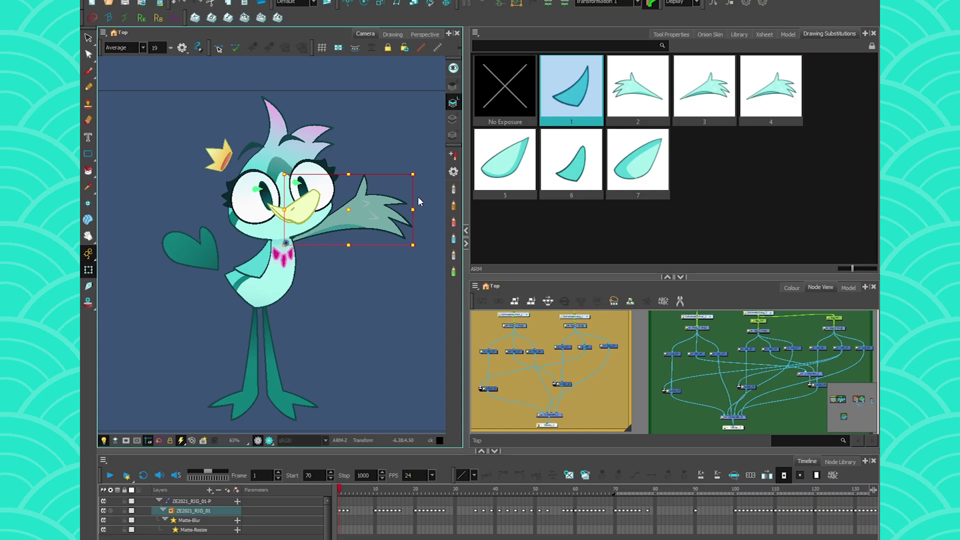
left_click(400, 125)
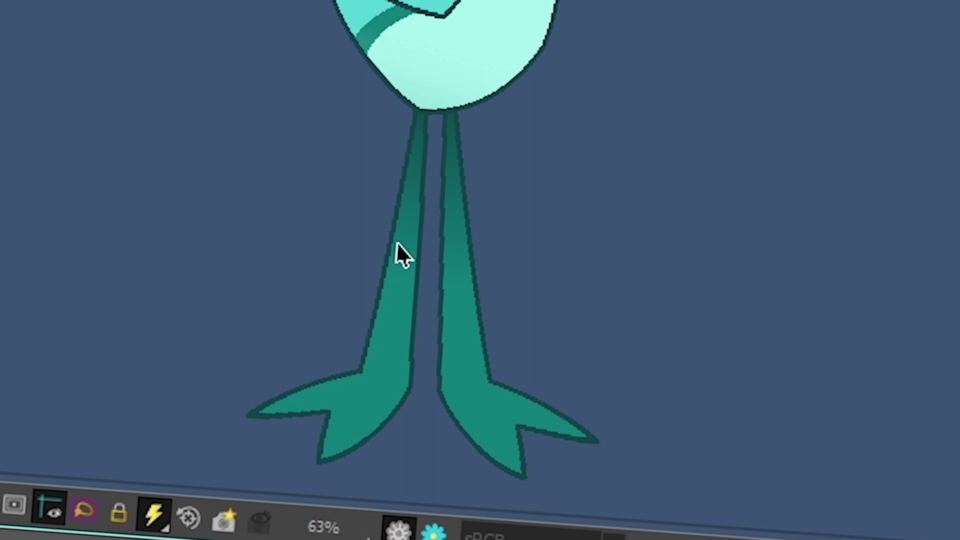
Select the leg and its foot one after the other to inspect them as separate pieces, and clear the selection
left_click(396, 250)
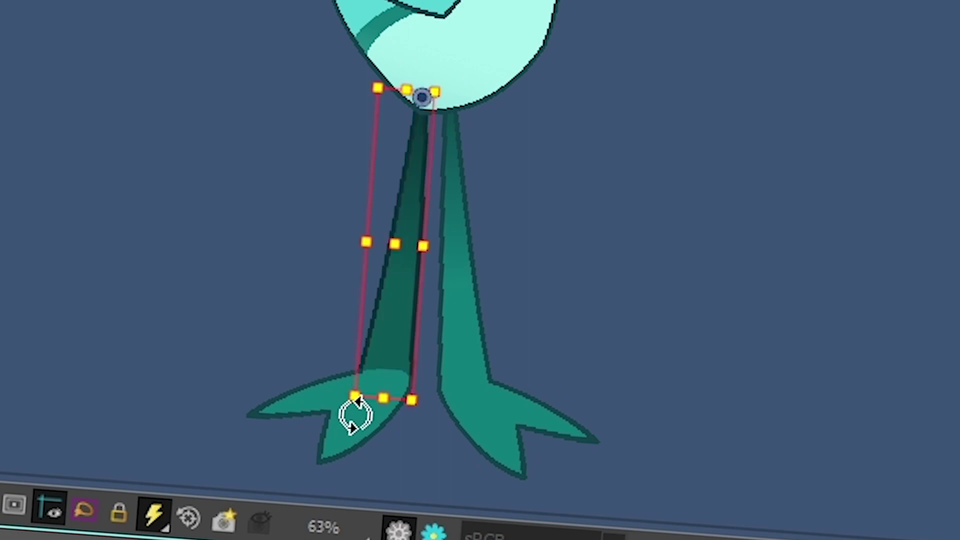
left_click(349, 443)
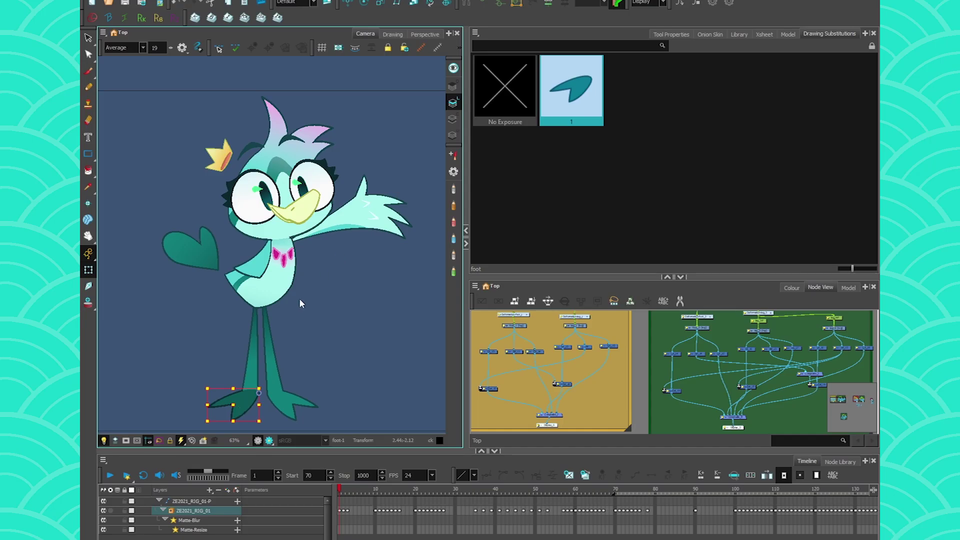
left_click_drag(328, 337, 374, 211)
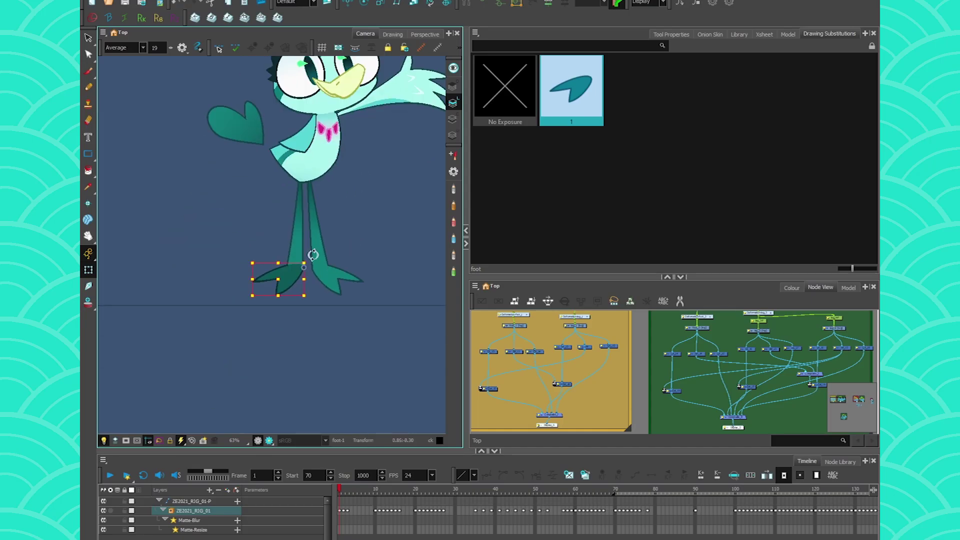
scroll(317, 182, "up", 2)
left_click(211, 258)
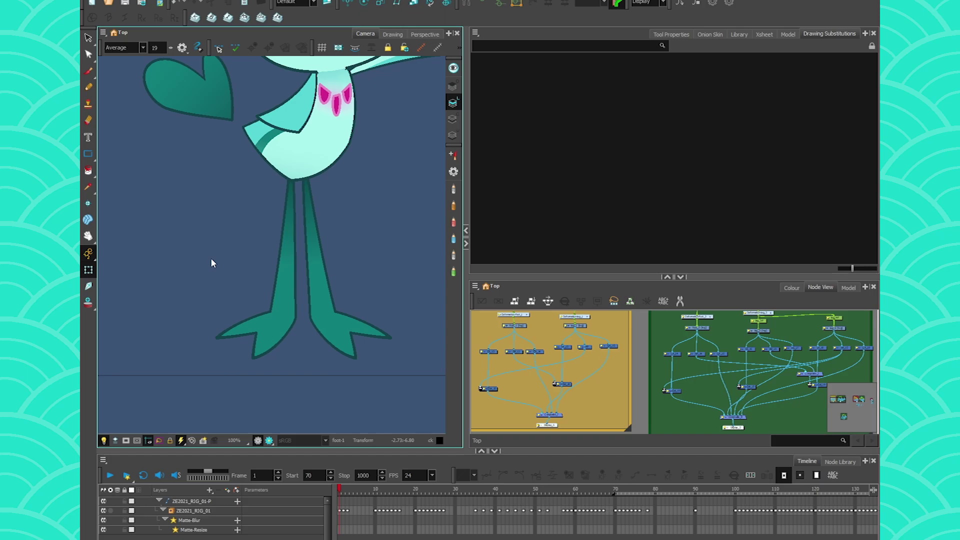
Rotate the bird's left-hand foot around its ankle pivot and return it to its original angle
left_click(267, 329)
left_click_drag(209, 362, 225, 376)
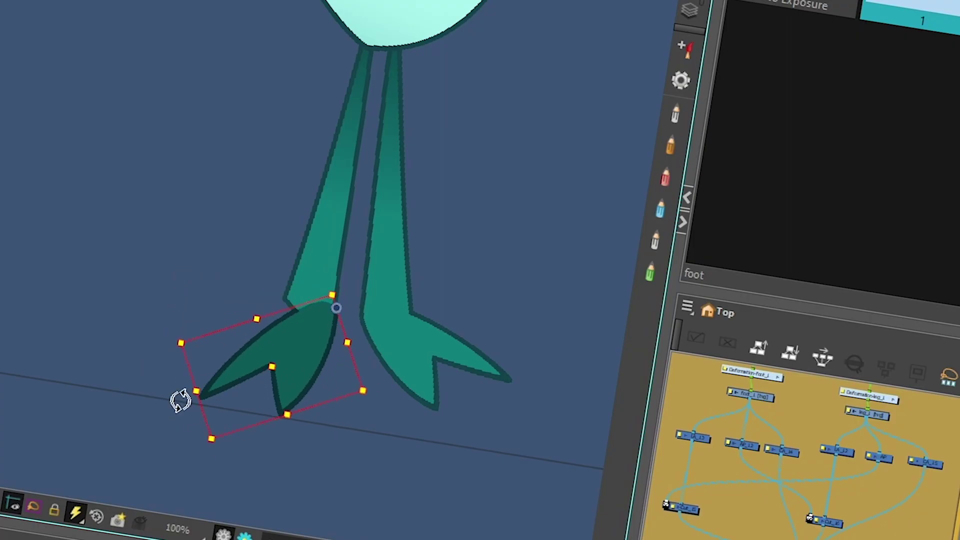
left_click_drag(180, 400, 152, 281)
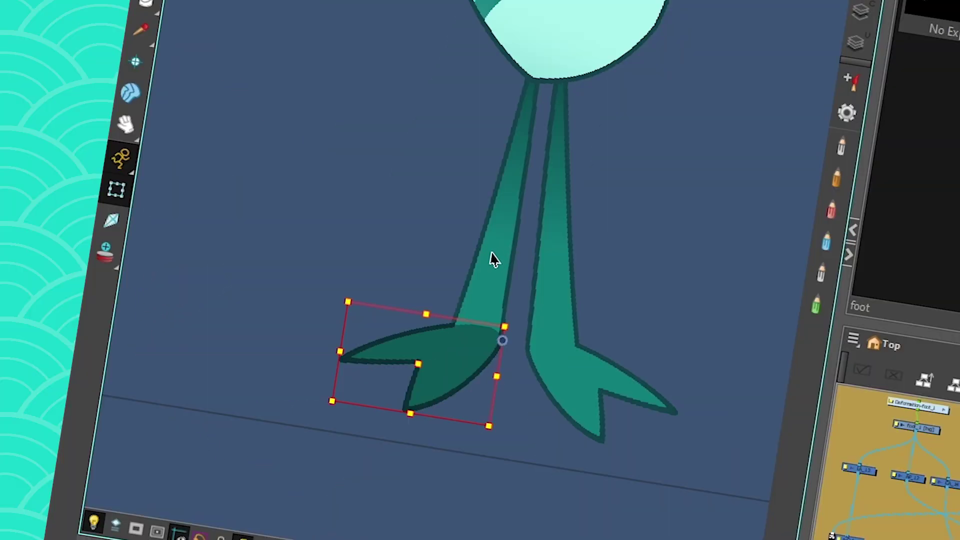
Display the deformation chain of the left-hand leg and test bending the leg with its deformation points
left_click(486, 255)
key("F11")
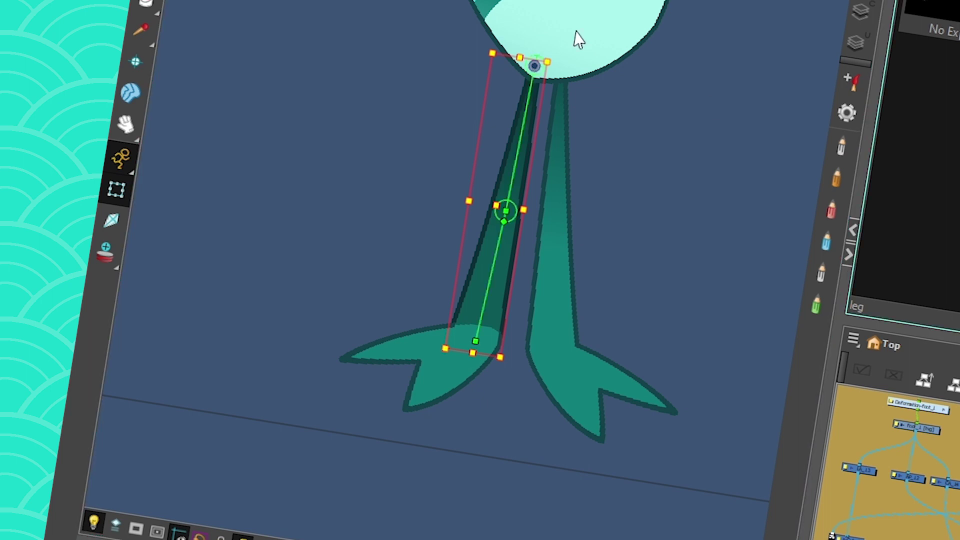
left_click(452, 222)
left_click(475, 340)
left_click_drag(459, 319, 356, 229)
left_click_drag(506, 211, 430, 127)
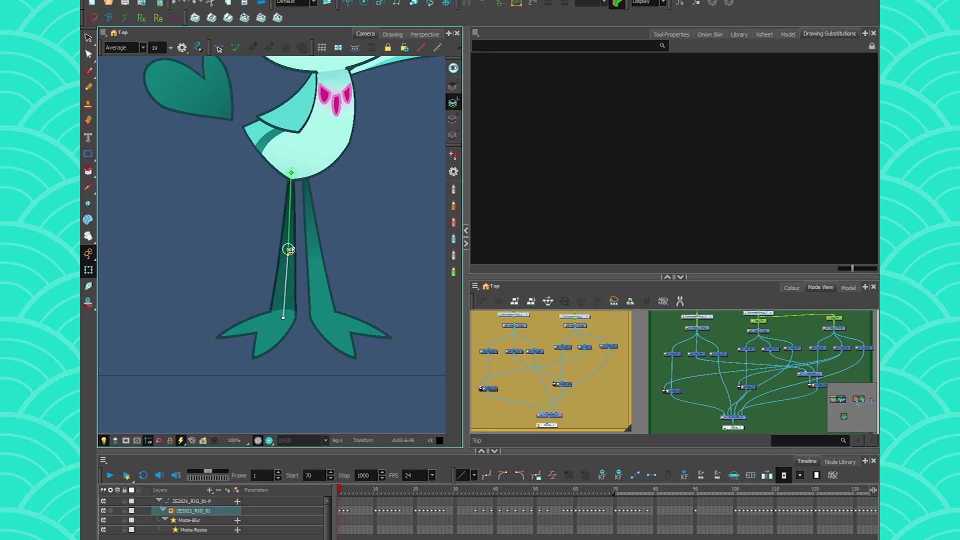
Swing the deformed leg outward from the hip and test moving its lower section with the ankle point
left_click_drag(292, 250, 236, 208)
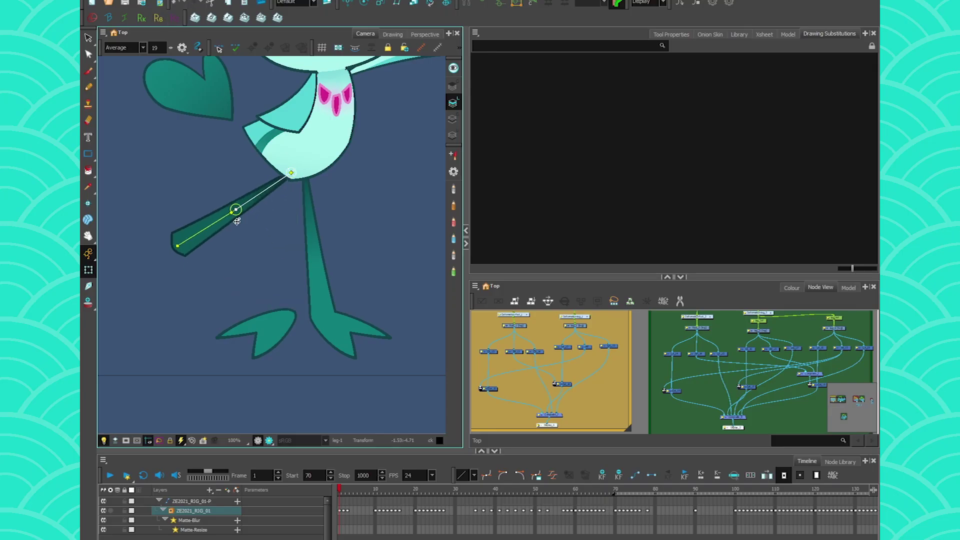
left_click_drag(176, 246, 257, 267)
left_click(275, 321)
left_click_drag(275, 321, 254, 263)
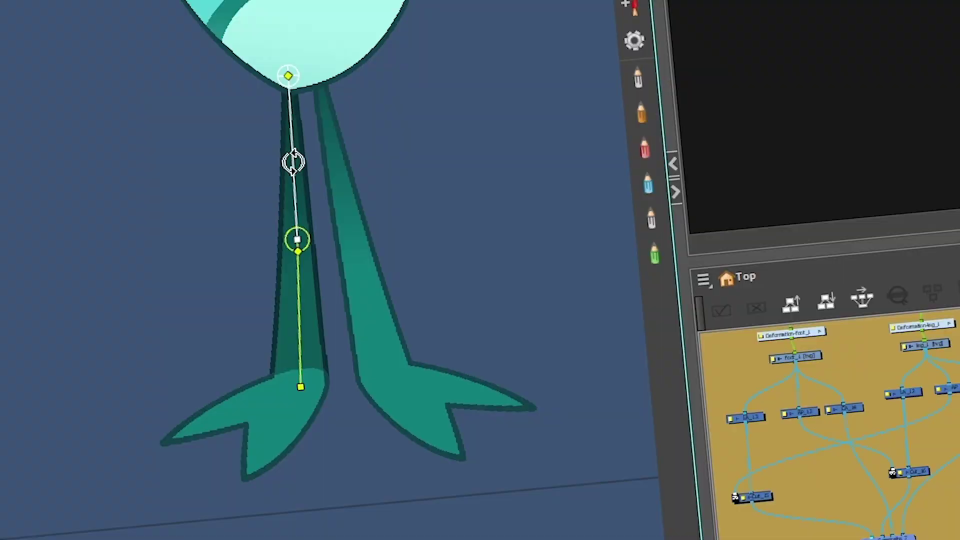
Rotate the upper leg across the other leg, bend the lower leg back at the knee, and inspect the joint
left_click_drag(294, 208, 333, 155)
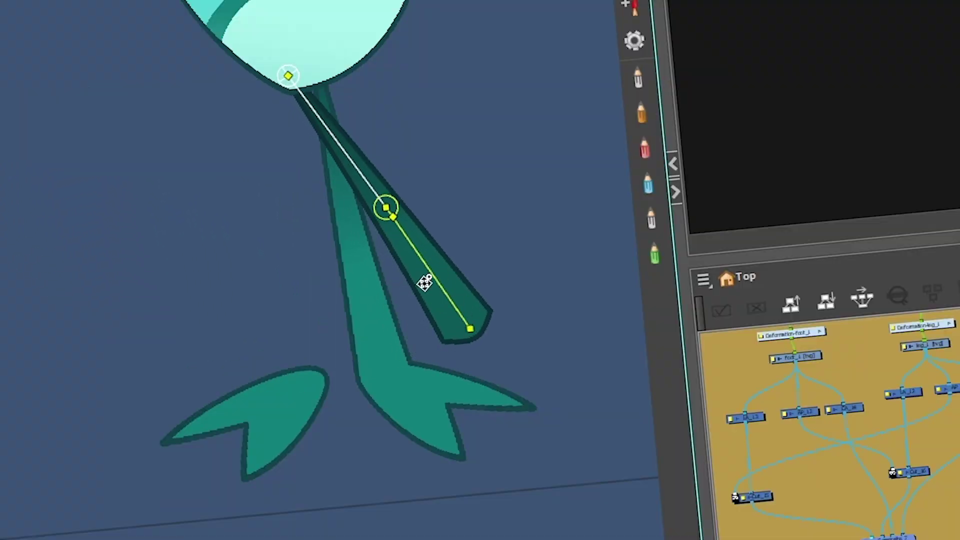
left_click_drag(467, 325, 340, 345)
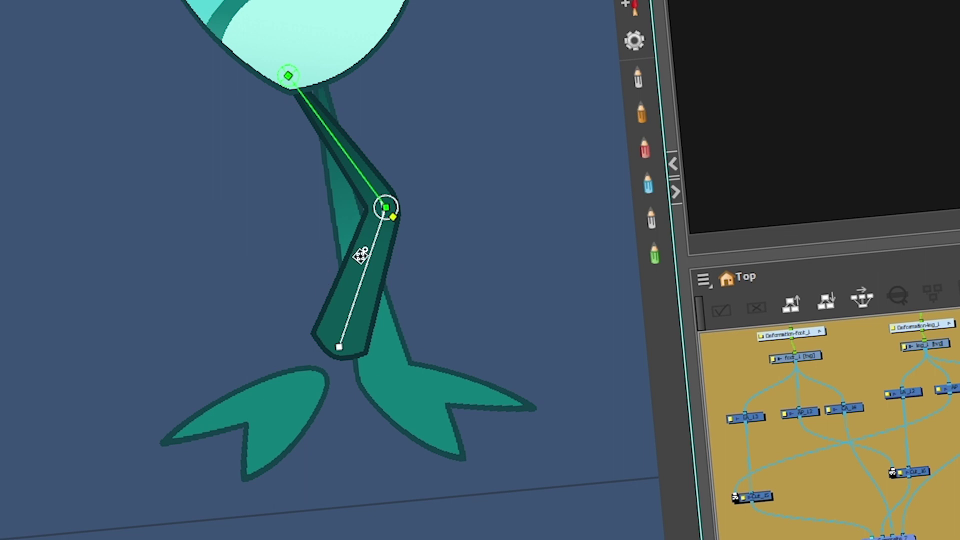
key("Escape")
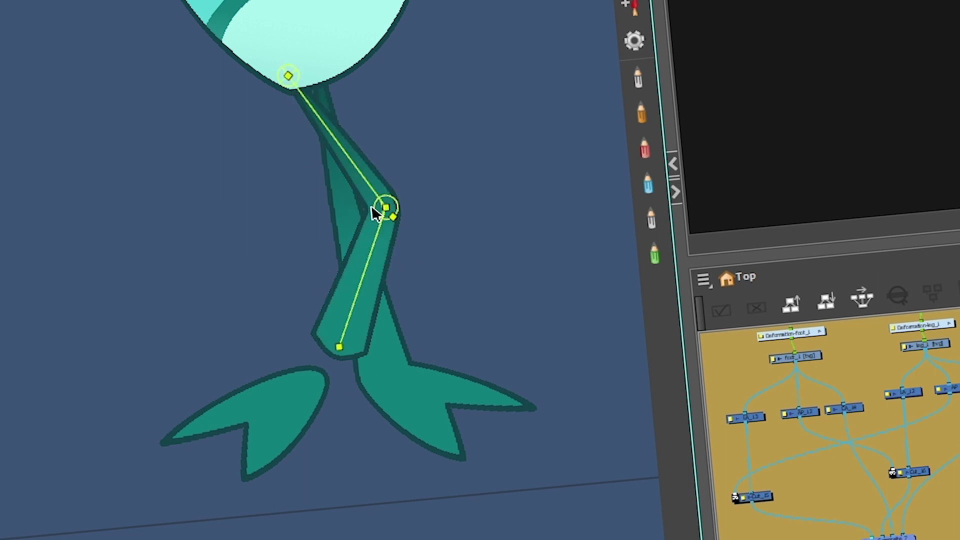
left_click(376, 218)
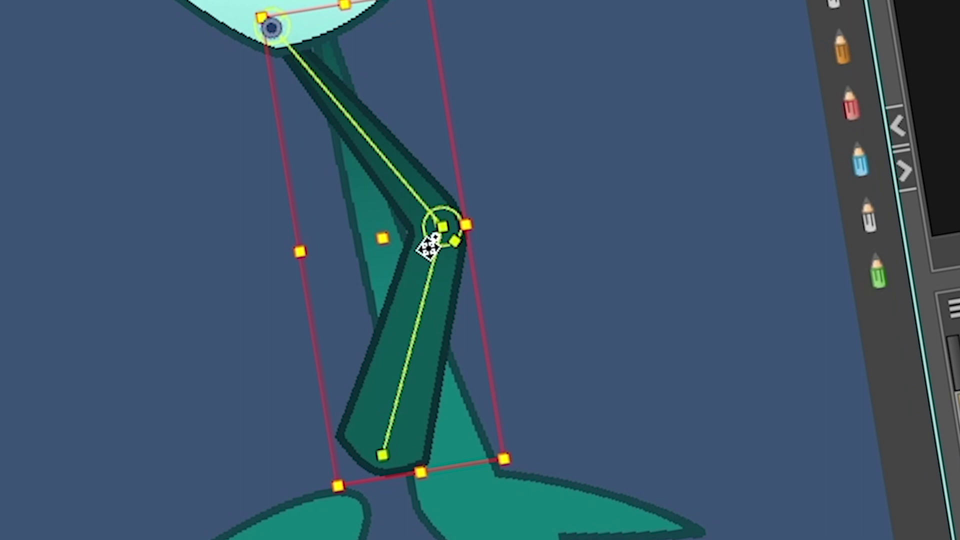
left_click(569, 189)
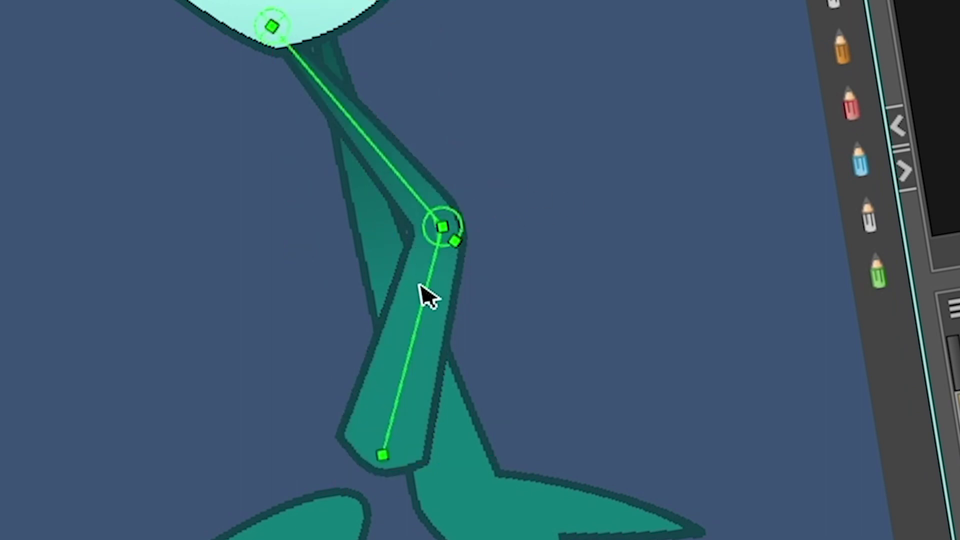
Examine the One Piece Limbs and Two Piece Limbs node groups, comparing how their foot and leg drawings connect to the deformation nodes
scroll(394, 188, "up", 2)
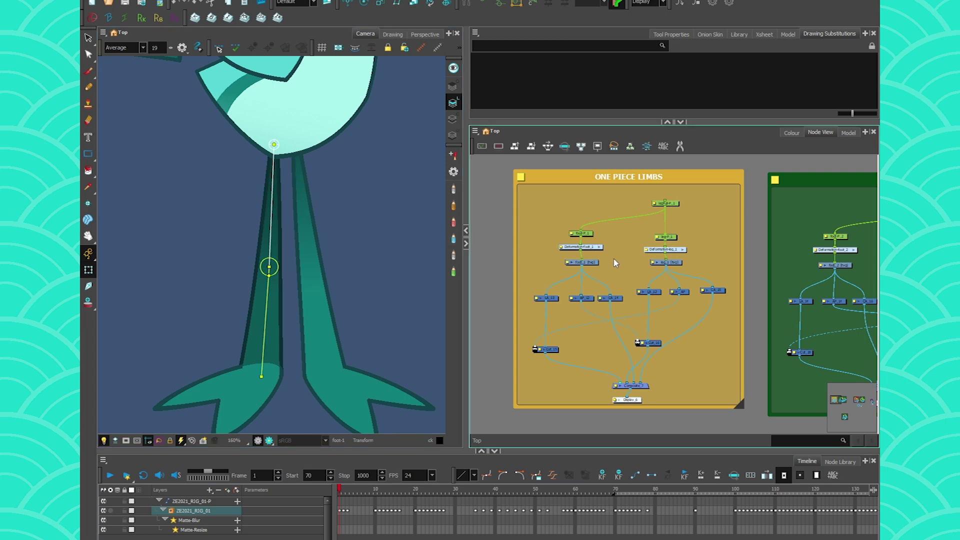
scroll(612, 265, "up", 3)
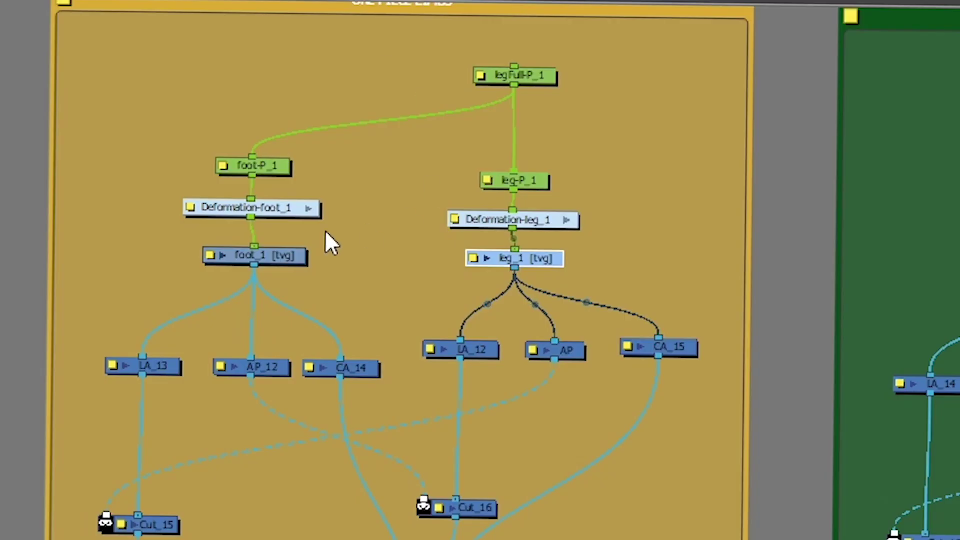
left_click(577, 263)
left_click(676, 263)
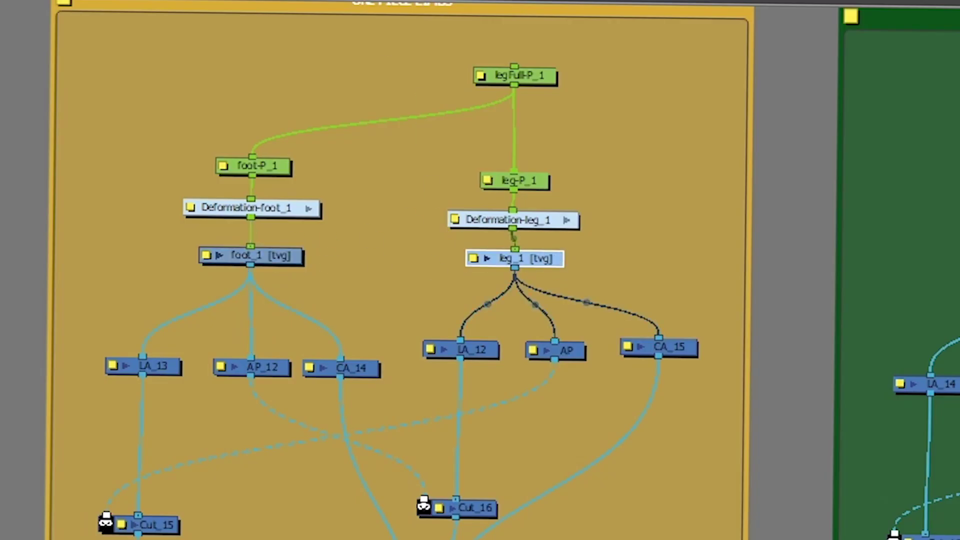
key("Escape")
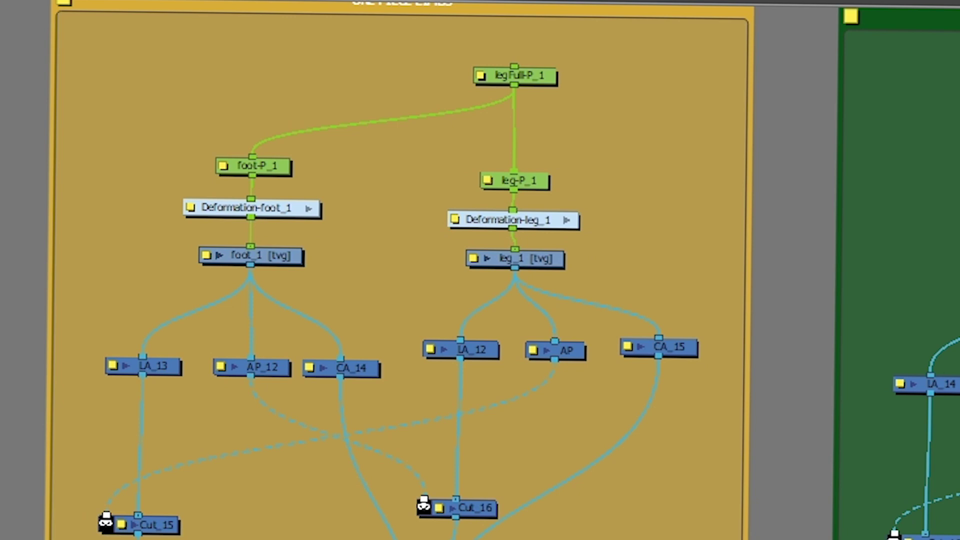
mouse_move(791, 484)
left_mouse_down()
mouse_move(728, 469)
mouse_move(169, 444)
left_mouse_up()
mouse_move(440, 411)
left_mouse_down()
mouse_move(321, 407)
mouse_move(291, 388)
left_mouse_up()
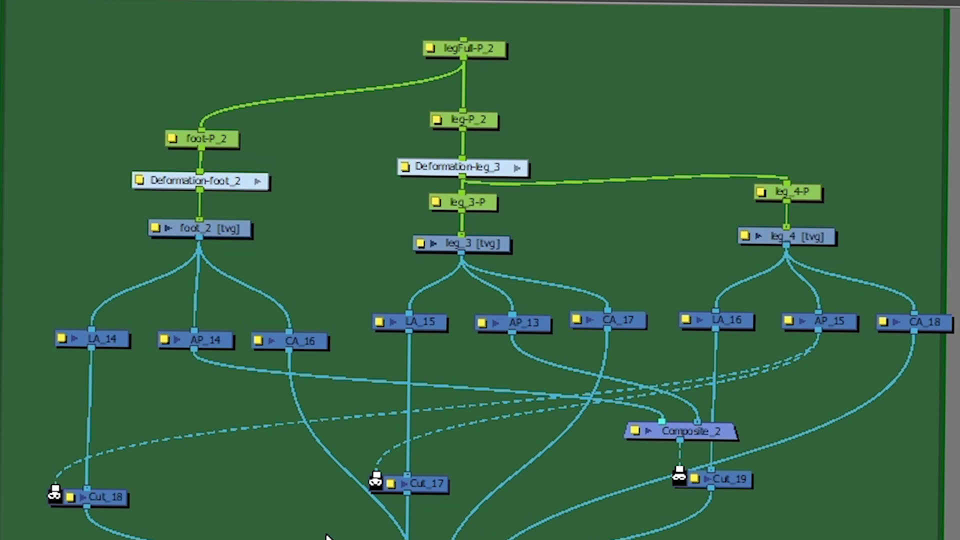
left_click_drag(1, 486, 569, 505)
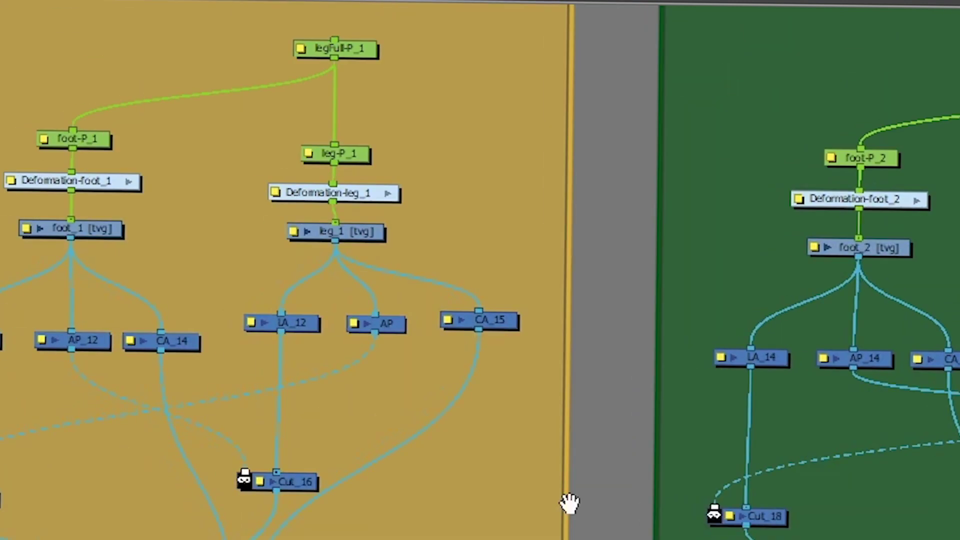
left_click_drag(1, 390, 74, 415)
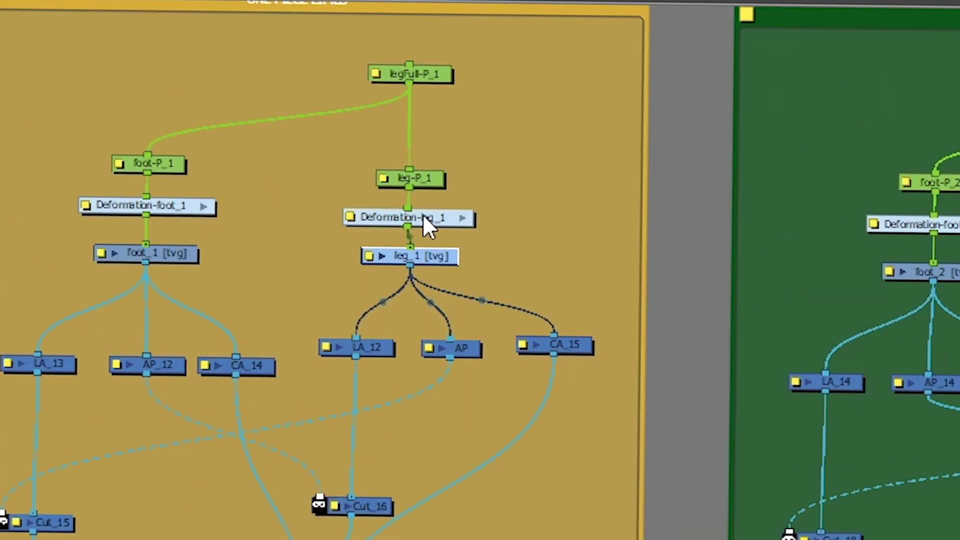
left_click_drag(673, 264, 1, 255)
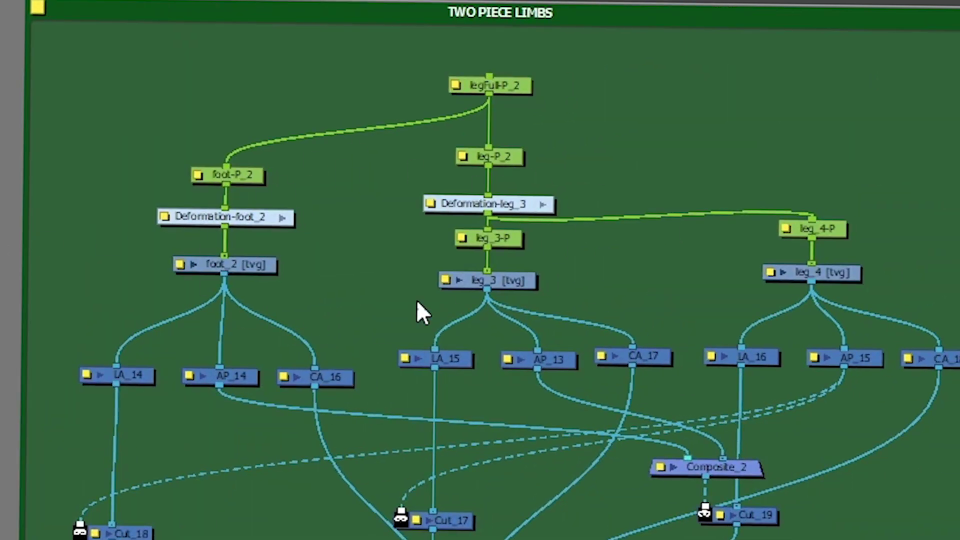
Move the leg_4-P peg and leg_4 drawing nodes slightly down to line up with the leg_3 nodes
scroll(550, 205, "up", 3)
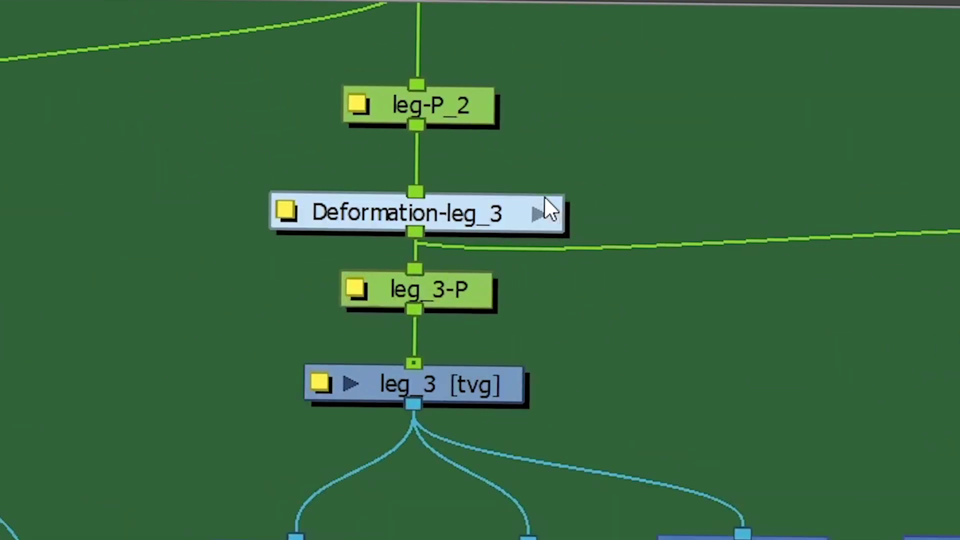
left_click_drag(639, 238, 424, 212)
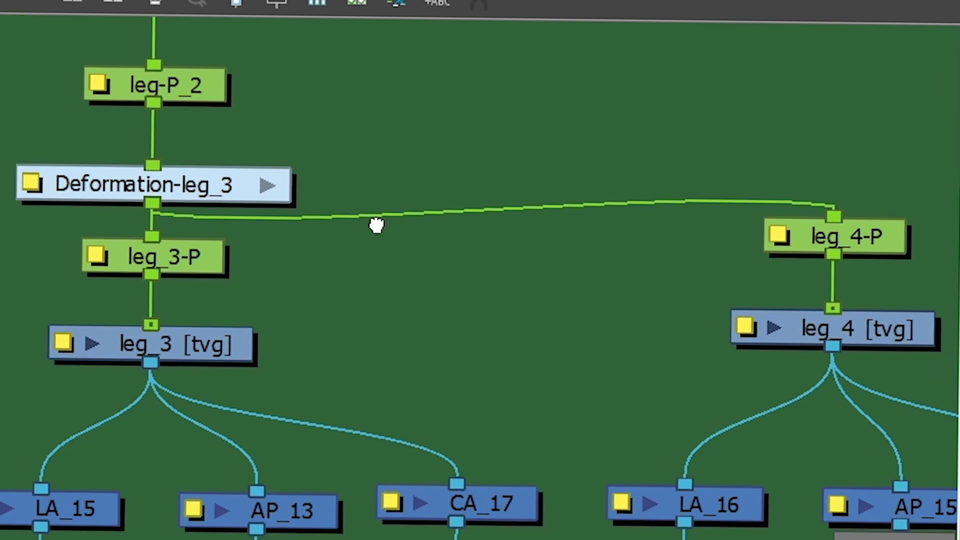
left_click(191, 259)
left_click_drag(879, 235, 881, 254)
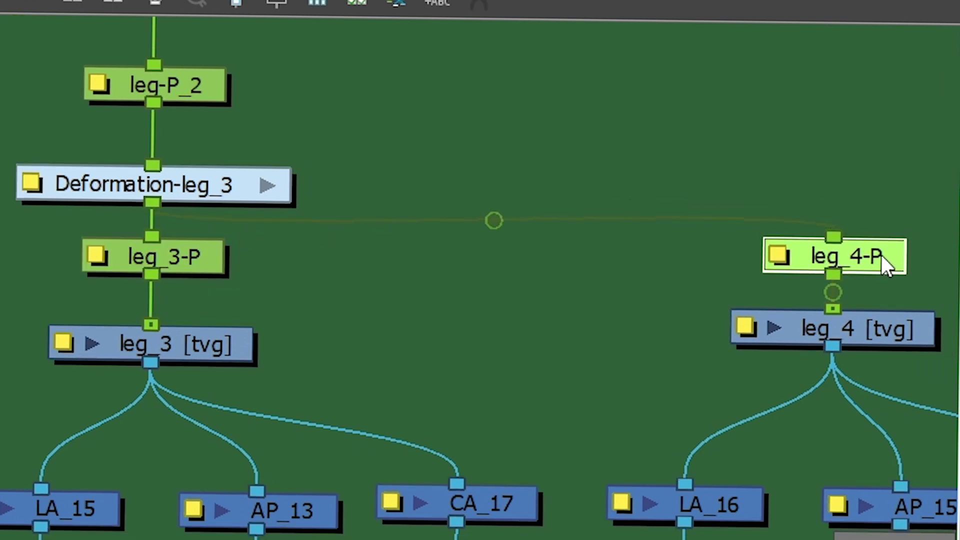
left_click_drag(889, 331, 890, 342)
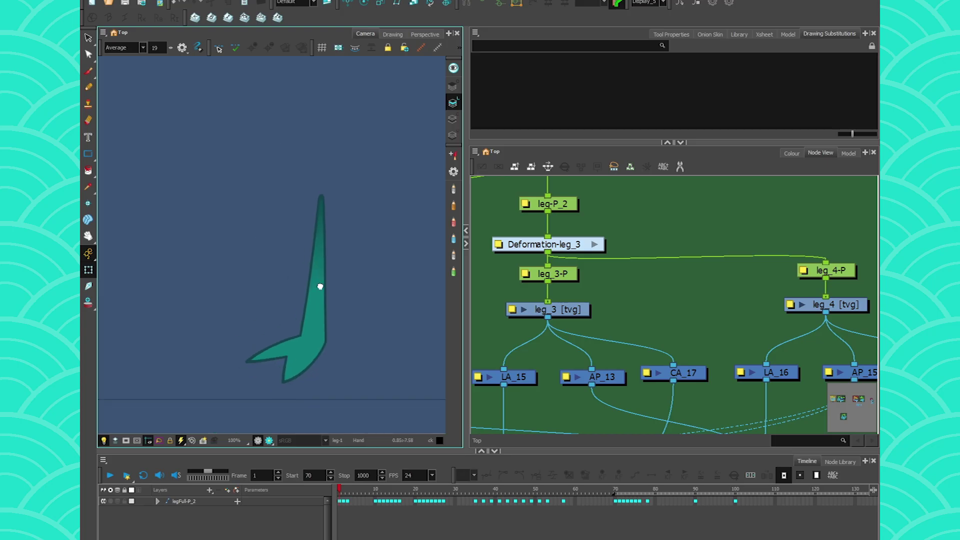
Compare the two-piece leg's upper and lower drawings by selecting each piece and its peg
scroll(593, 293, "down", 5)
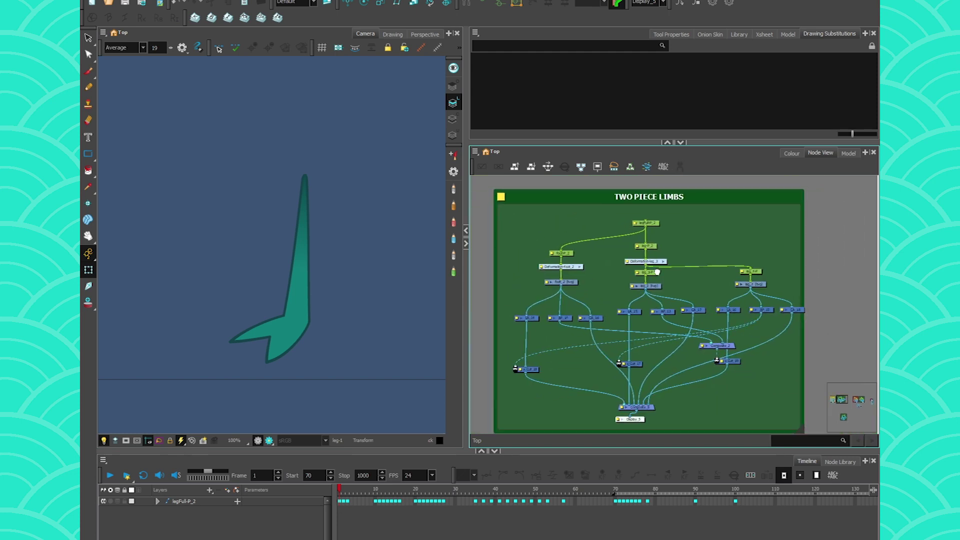
left_click(295, 285)
key("b")
key("b")
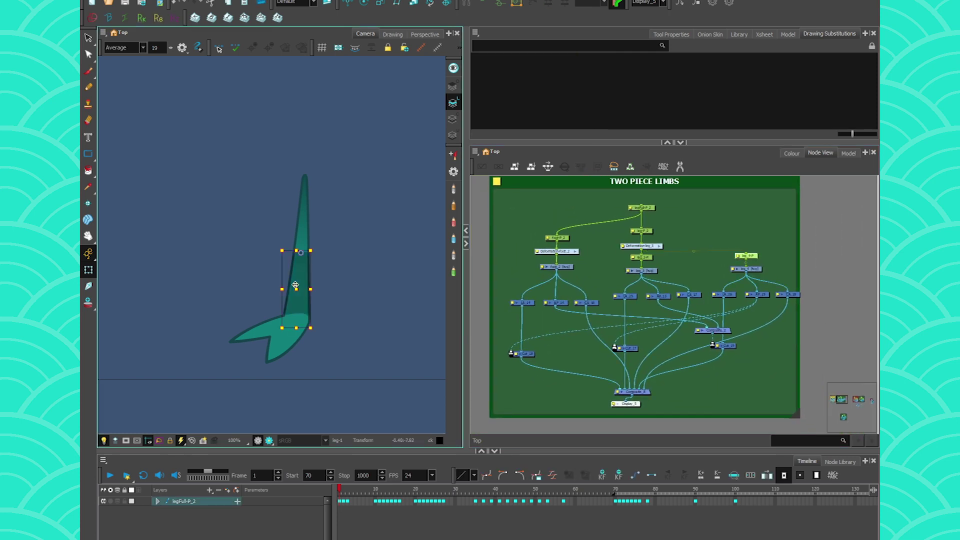
left_click(299, 284)
left_click(304, 231)
left_click(300, 271)
left_click(303, 232)
left_click(299, 269)
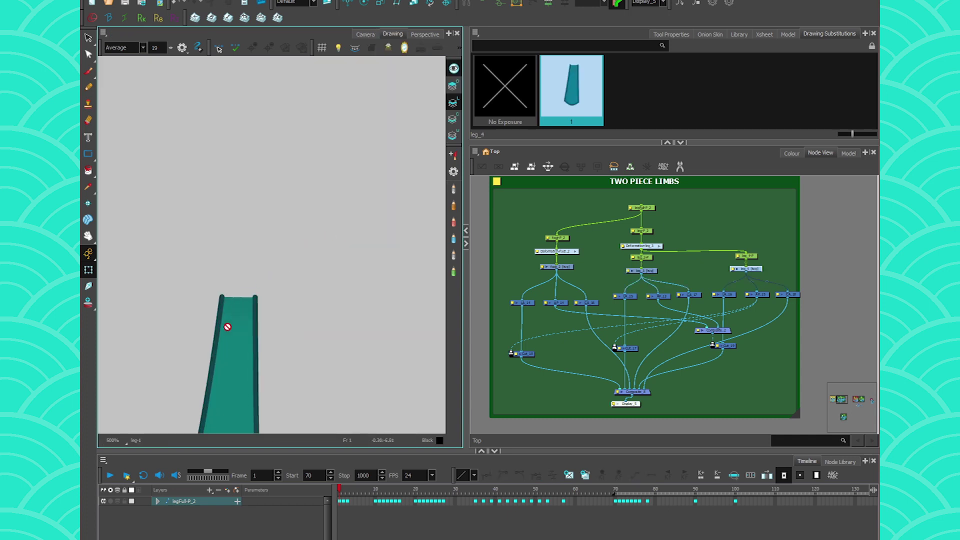
Examine the open knee ends of the leg_4 and leg_3 drawings in the Drawing view, and return to the Camera view
key("space")
left_click_drag(226, 332, 263, 254)
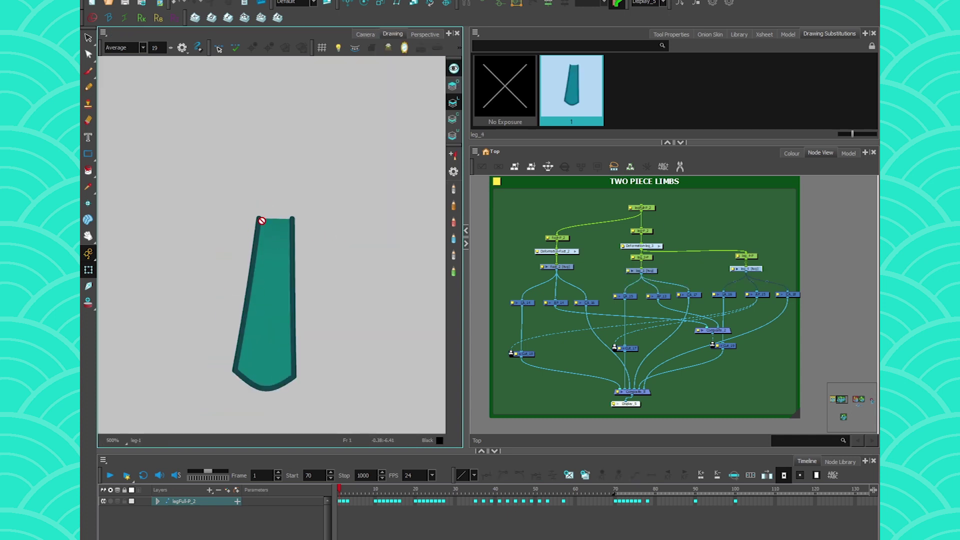
left_click(89, 71)
left_click_drag(292, 218, 289, 209)
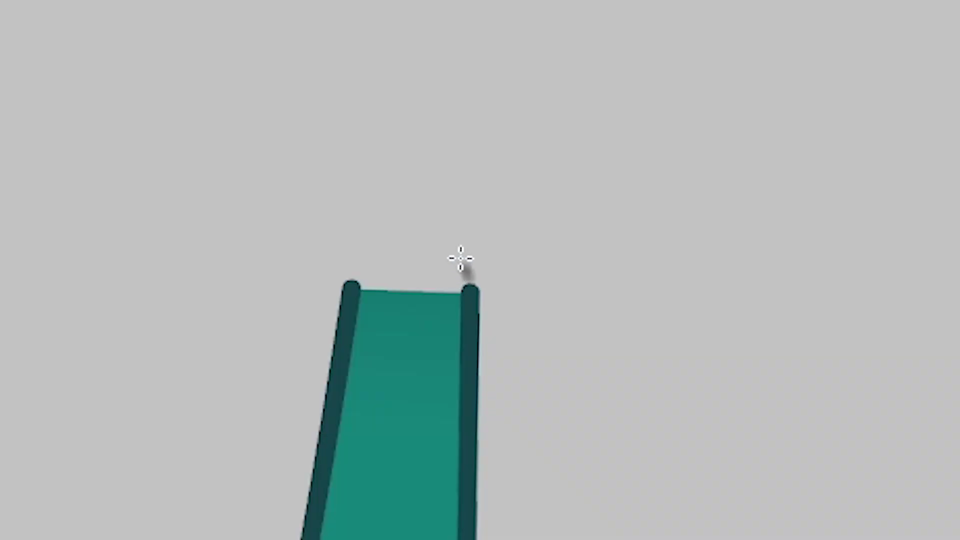
mouse_move(460, 258)
left_mouse_down()
mouse_move(422, 232)
mouse_move(353, 281)
mouse_move(467, 293)
mouse_move(434, 245)
mouse_move(409, 240)
mouse_move(462, 315)
left_mouse_up()
left_click_drag(409, 289, 403, 296)
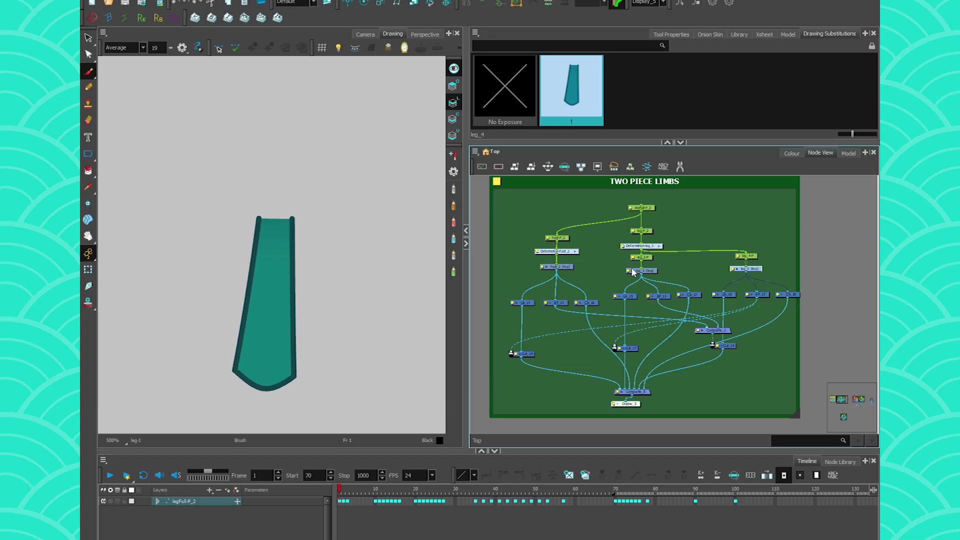
left_click(650, 273)
key("Escape")
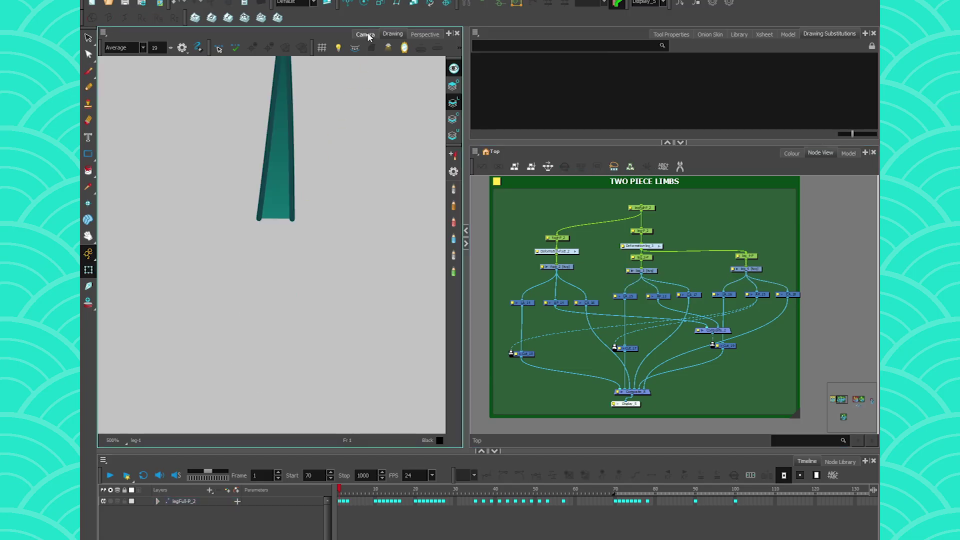
left_click(367, 35)
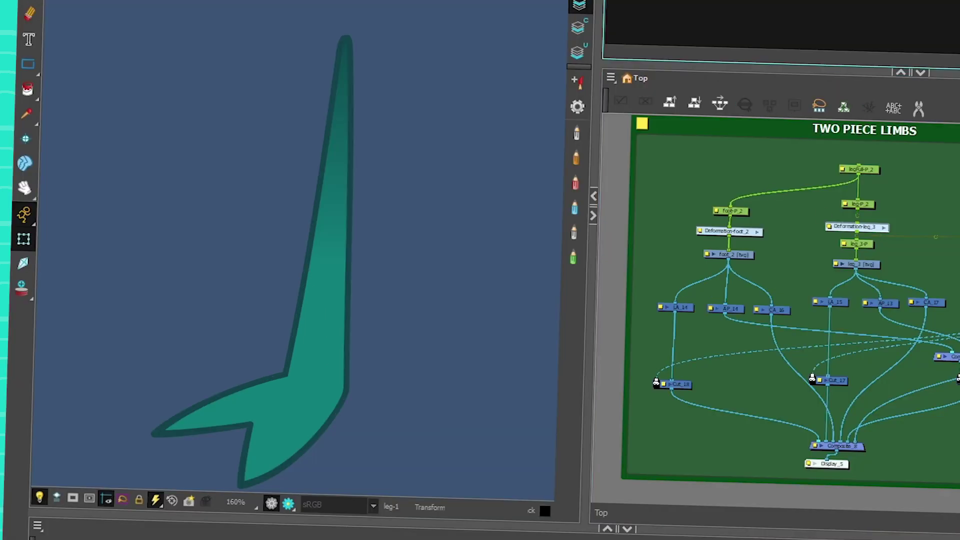
Bend the lower leg sideways at the knee and select the upper and lower pieces to inspect how they overlap
left_click(358, 214)
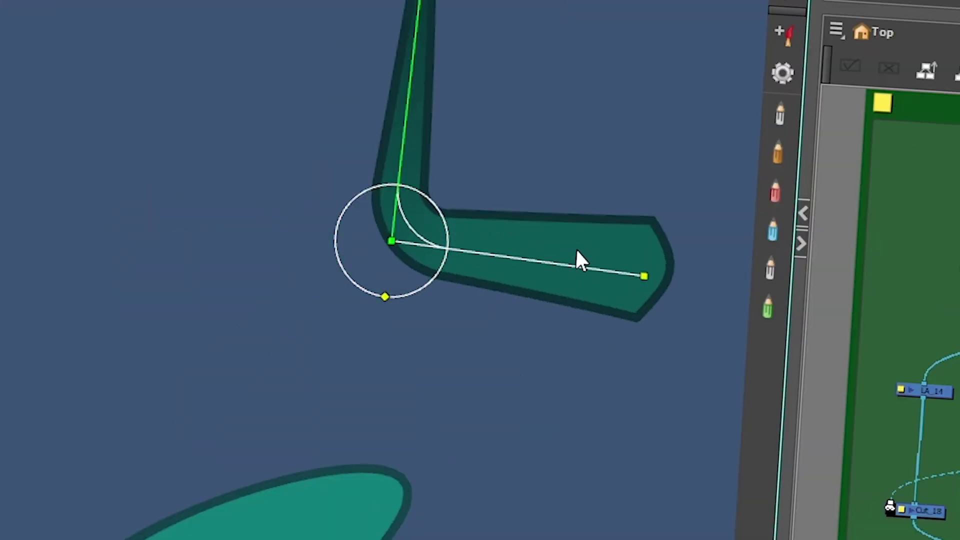
left_click_drag(575, 248, 416, 251)
left_click(501, 153)
left_click(496, 238)
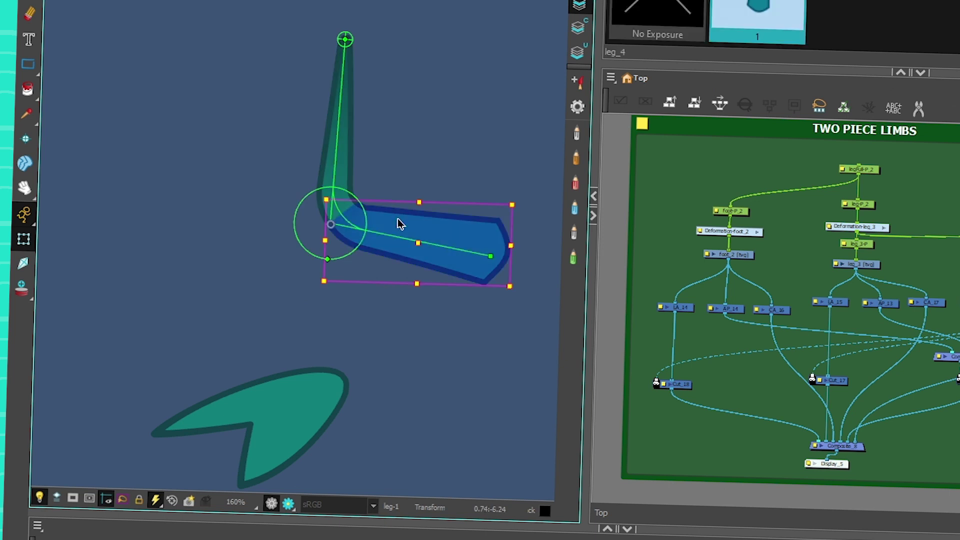
left_click(349, 152)
left_click(417, 236)
Add a drawing layer named drawon and connect its node to the composite of the Two Piece Limbs group
left_click(635, 239)
key("ctrl+r")
type("drawon")
left_click(625, 318)
left_click(684, 319)
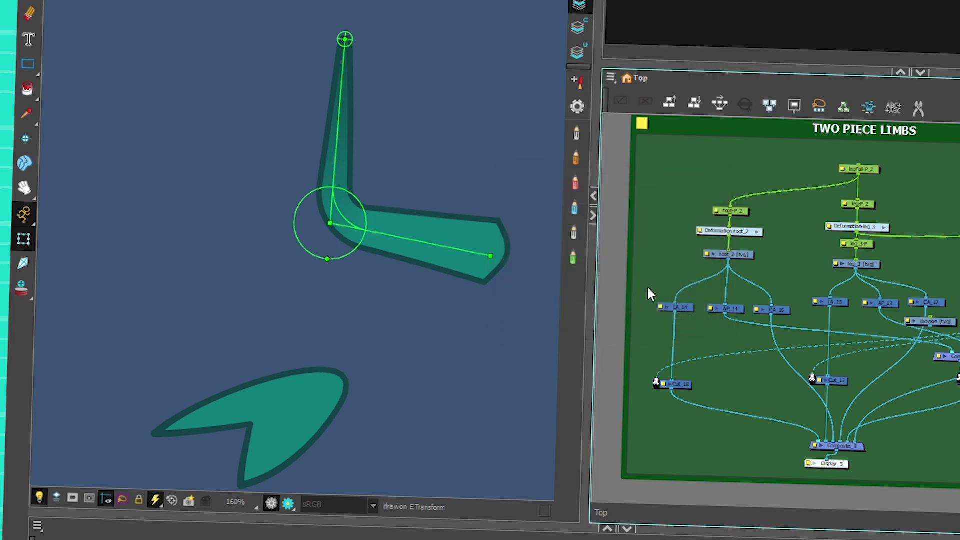
left_click_drag(943, 324, 816, 440)
Paint a thick black diagonal brush stroke across the bent leg on the drawon layer, and switch back to the Transform tool
left_click(27, 2)
mouse_move(230, 1)
left_mouse_down()
mouse_move(343, 40)
mouse_move(495, 405)
left_mouse_up()
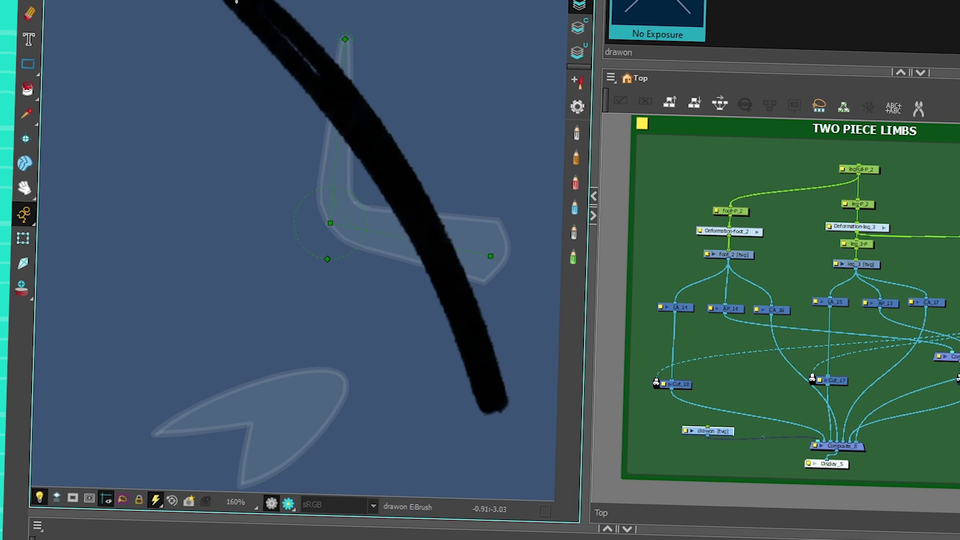
left_click(698, 382)
left_click(23, 239)
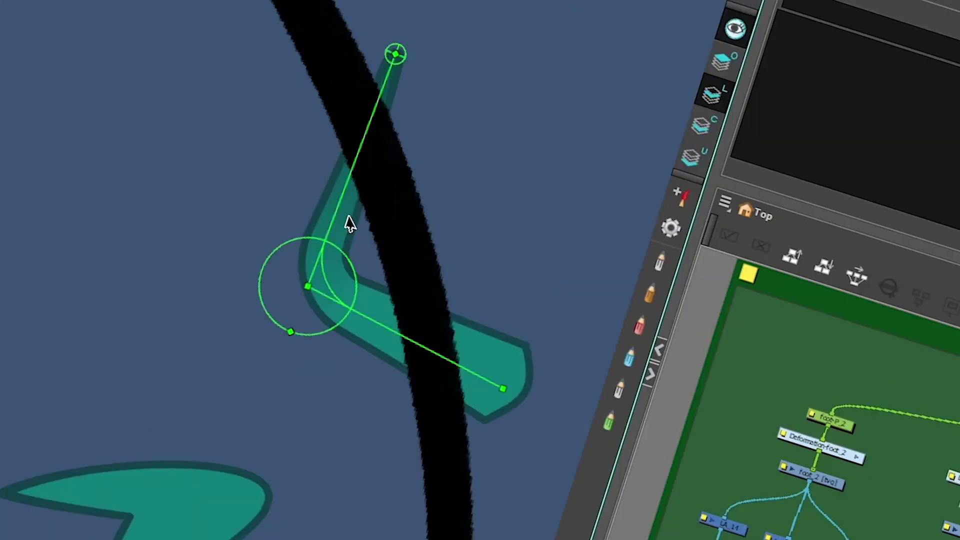
Select the upper leg's peg and nudge it forward in depth, in front of the black stroke
left_click(345, 161)
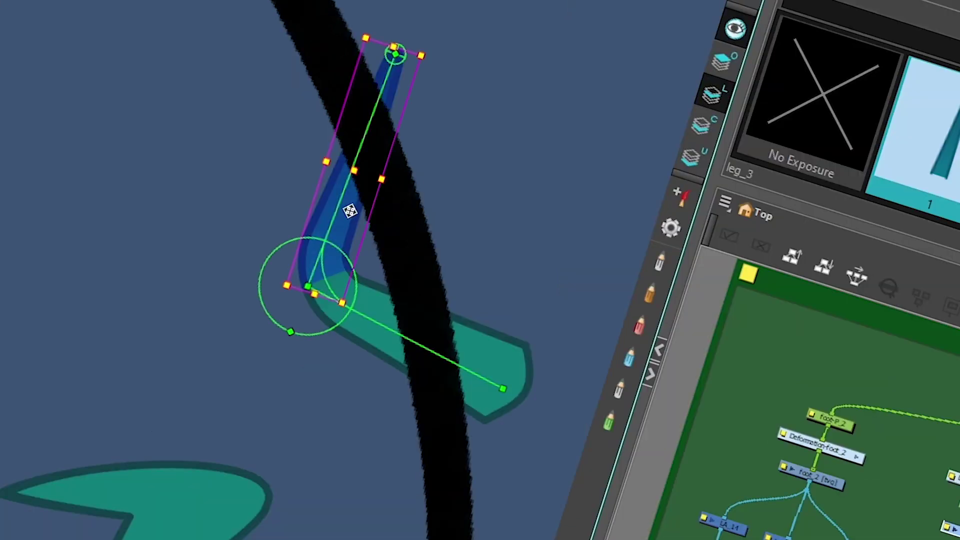
key("b")
key("alt+Up")
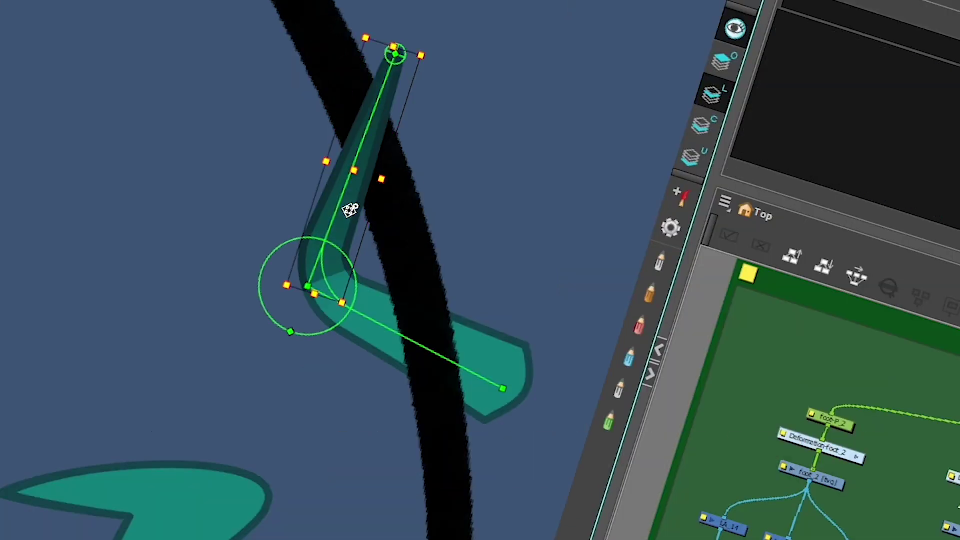
scroll(356, 131, "up", 2)
Rotate the lower leg upward at the knee using its deformation point
left_click_drag(389, 419, 321, 385)
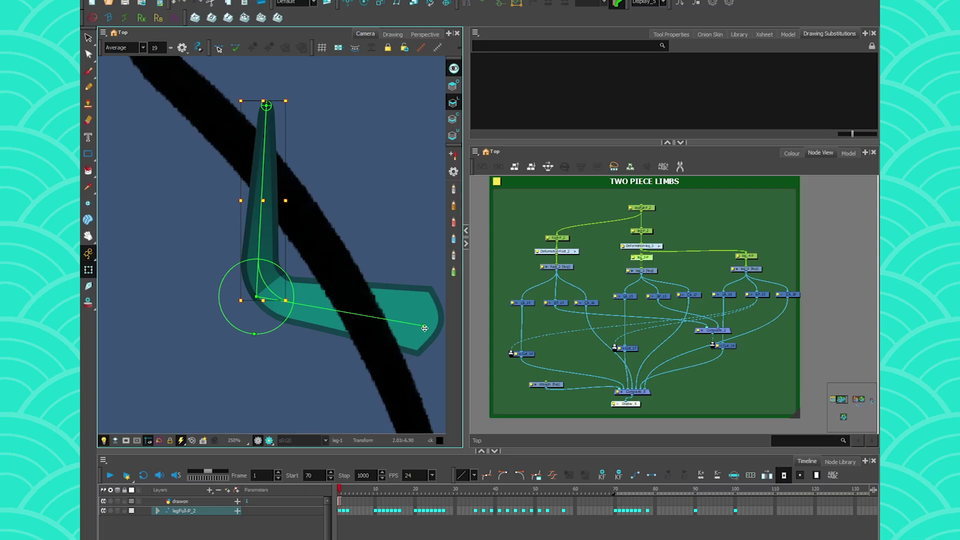
left_click_drag(518, 508, 245, 481)
left_click_drag(292, 358, 296, 304)
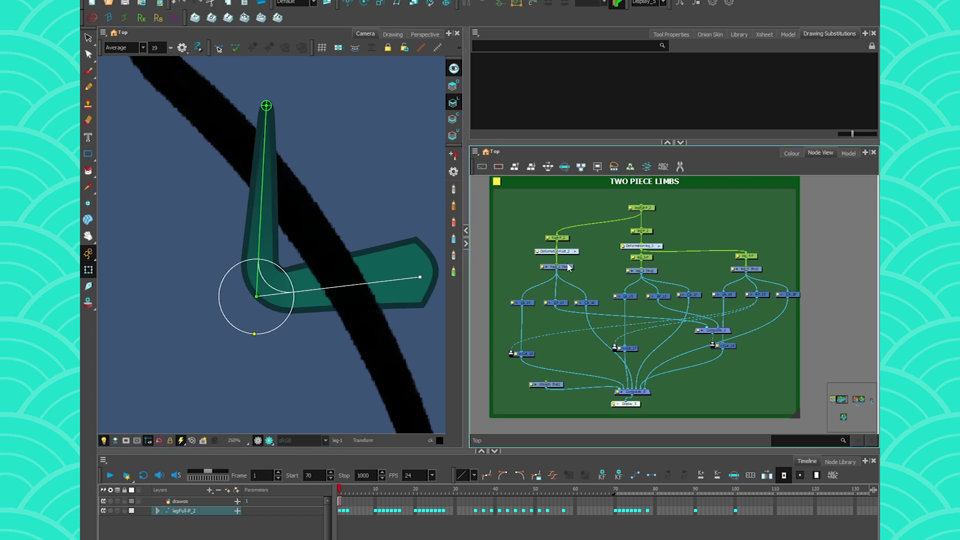
Move the leg_4 drawing and leg_4-P peg nodes slightly right to line up above the AP_15 node
scroll(687, 259, "up", 3)
left_click(803, 275)
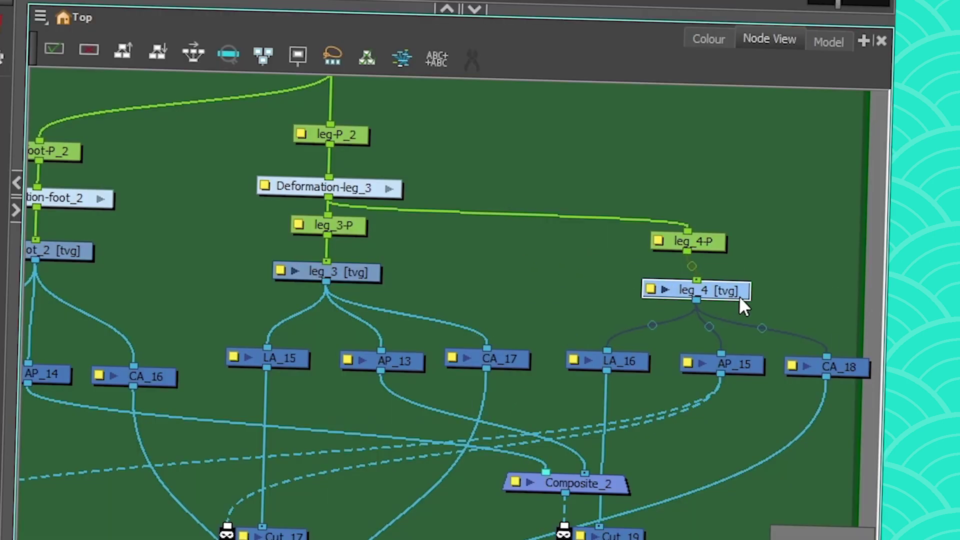
left_click_drag(739, 296, 764, 294)
left_click_drag(707, 248, 744, 241)
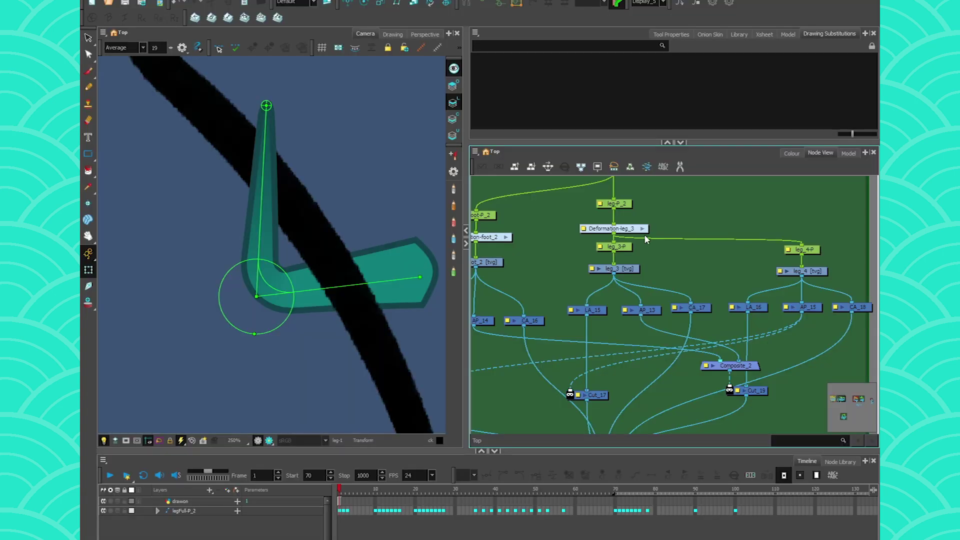
Select the leg_3-P and leg_4-P pegs in turn and try moving the lower leg away from the knee
left_click(623, 249)
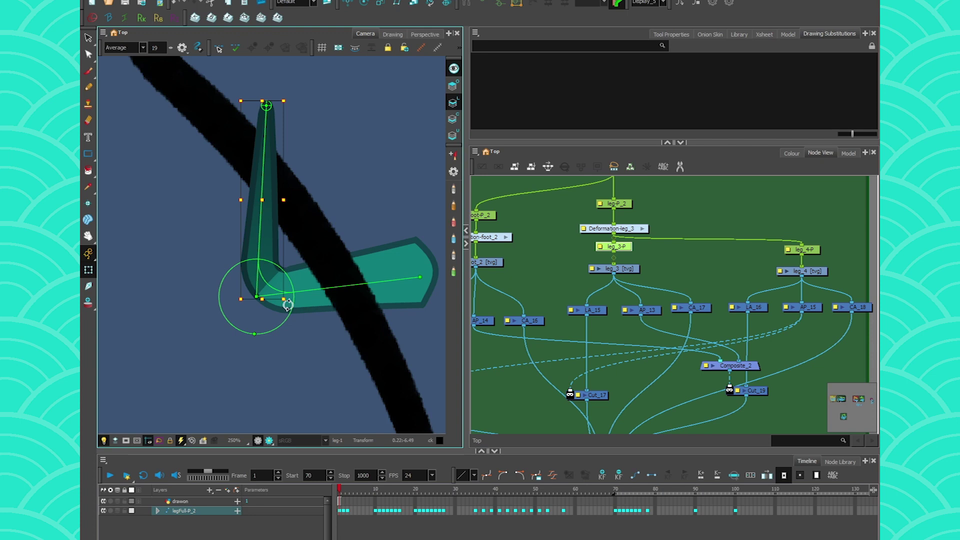
scroll(282, 292, "down", 1)
left_click(339, 286)
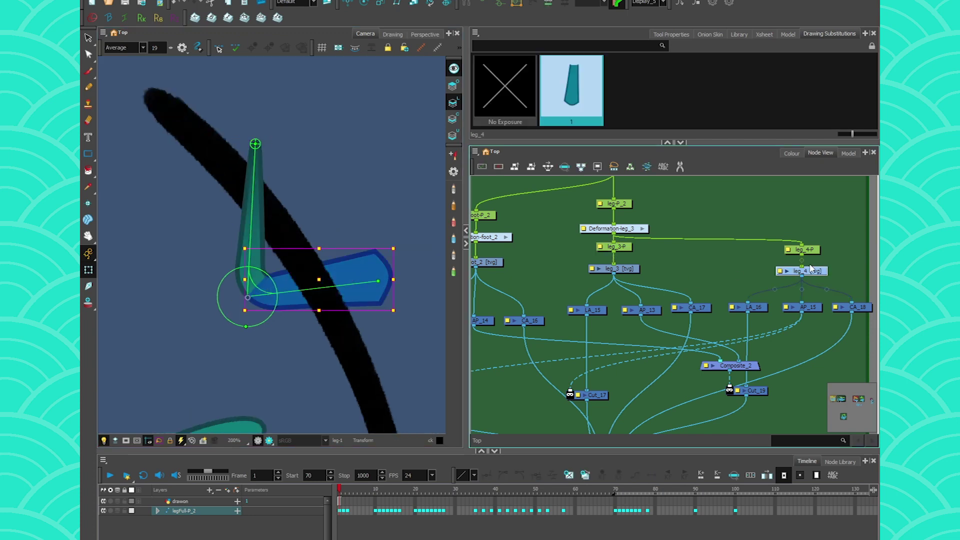
scroll(349, 271, "down", 1)
left_click_drag(350, 272, 333, 259)
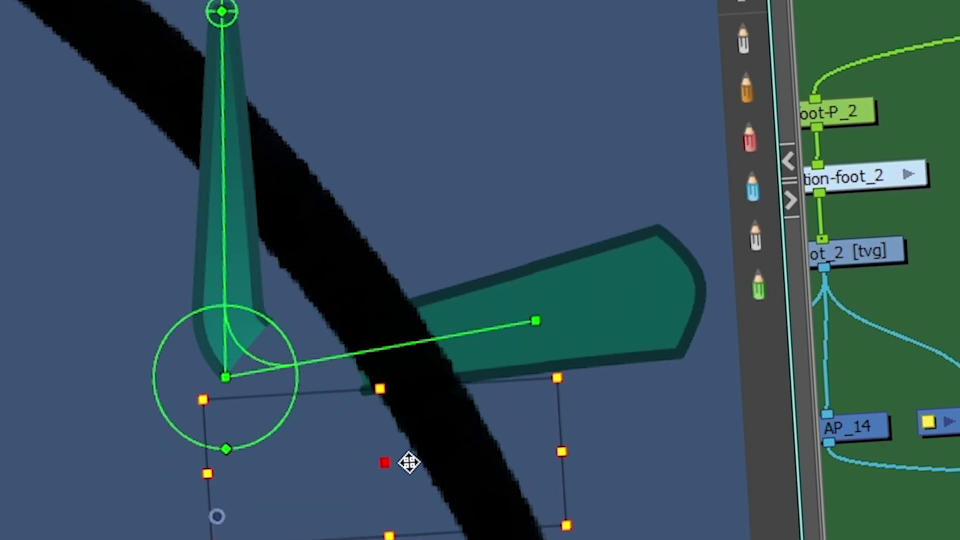
left_click_drag(387, 243, 776, 135)
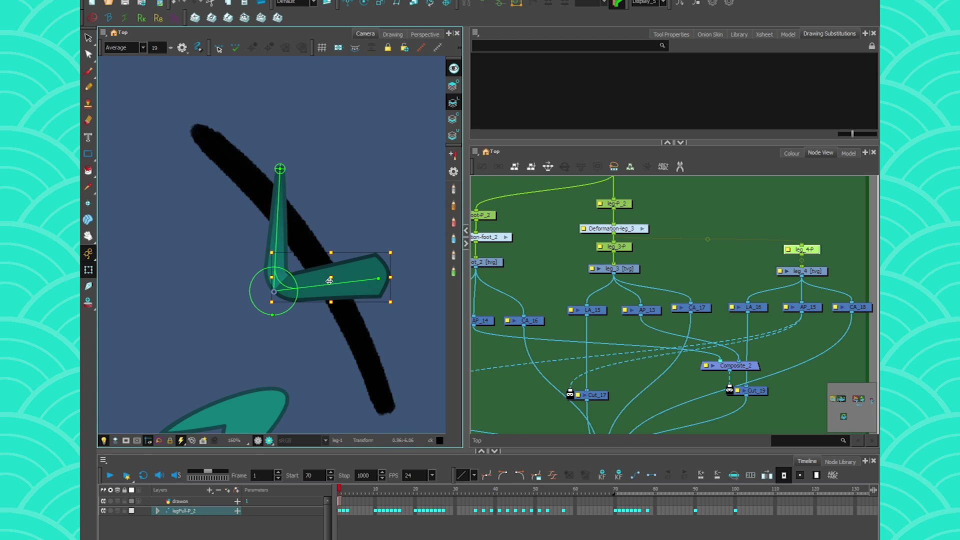
scroll(325, 276, "down", 1)
mouse_move(320, 280)
left_mouse_down()
mouse_move(317, 289)
mouse_move(320, 261)
left_mouse_up()
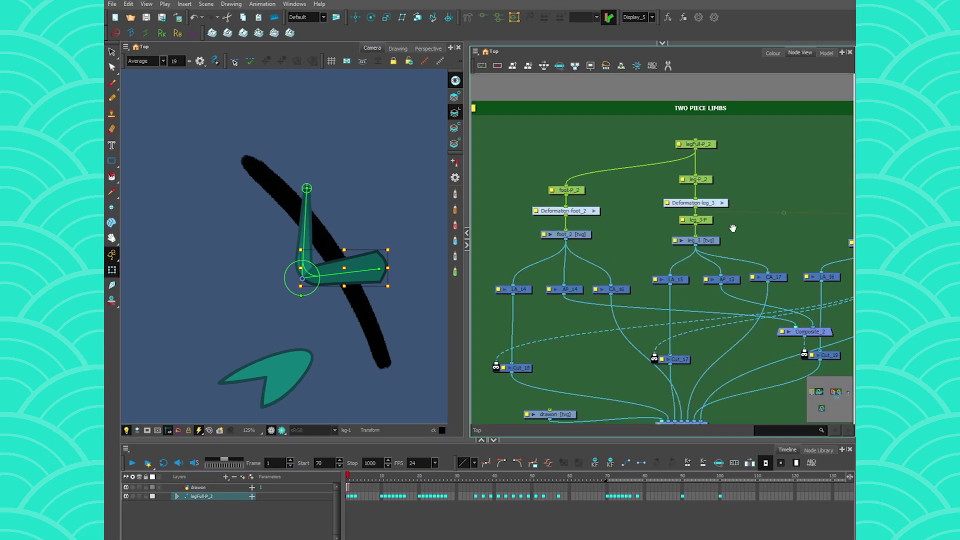
left_click_drag(732, 229, 675, 191)
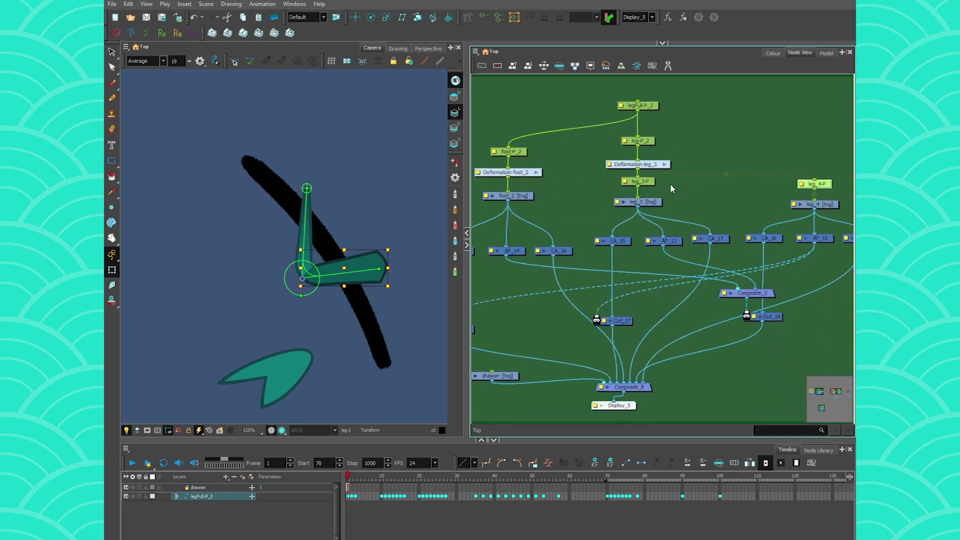
scroll(670, 186, "down", 1)
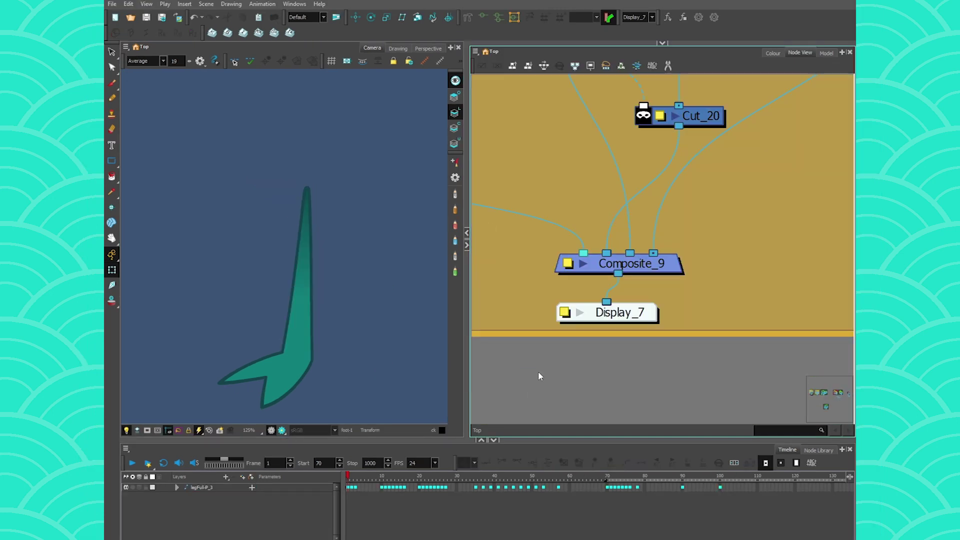
Delete the Deformation-leg_2 node above the leg_2 drawing in the orange node group
scroll(538, 377, "down", 3)
left_click_drag(570, 176, 665, 240)
left_click(763, 160)
left_click(619, 158)
left_click(744, 160)
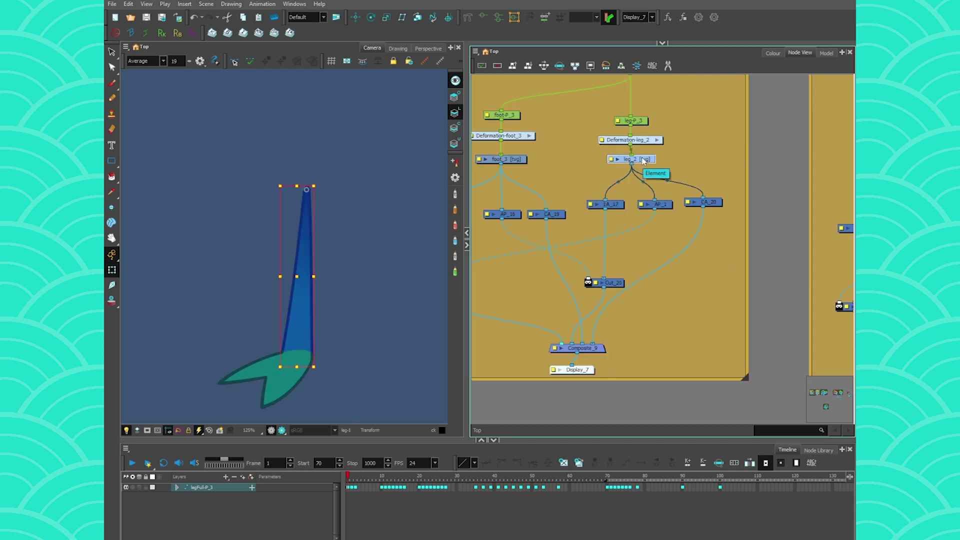
left_click(212, 168)
left_click(651, 143)
key("Delete")
Create a two-bone deformation chain on leg_2 with the Rigging tool in Bone and Articulation Mode, from hip through knee to ankle
left_click(643, 161)
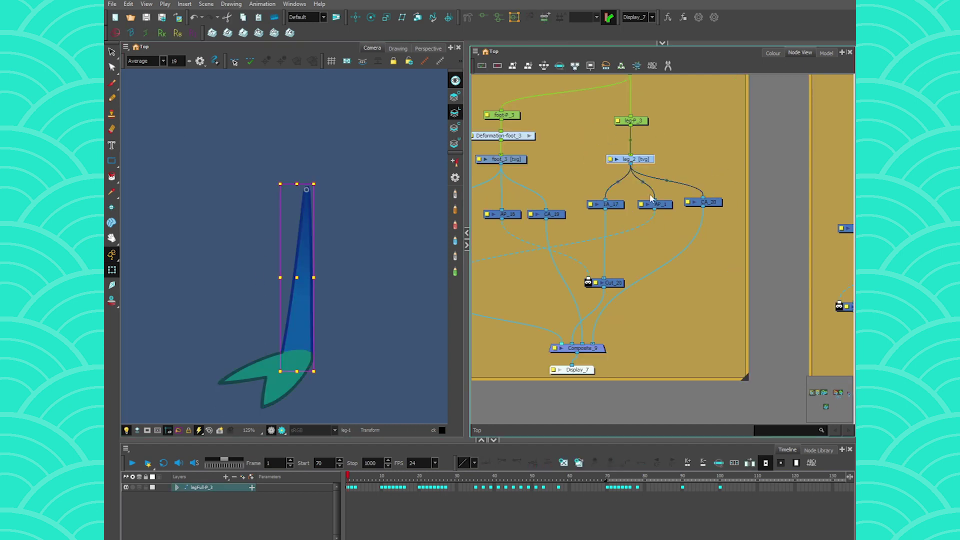
left_click(468, 17)
left_click(510, 80)
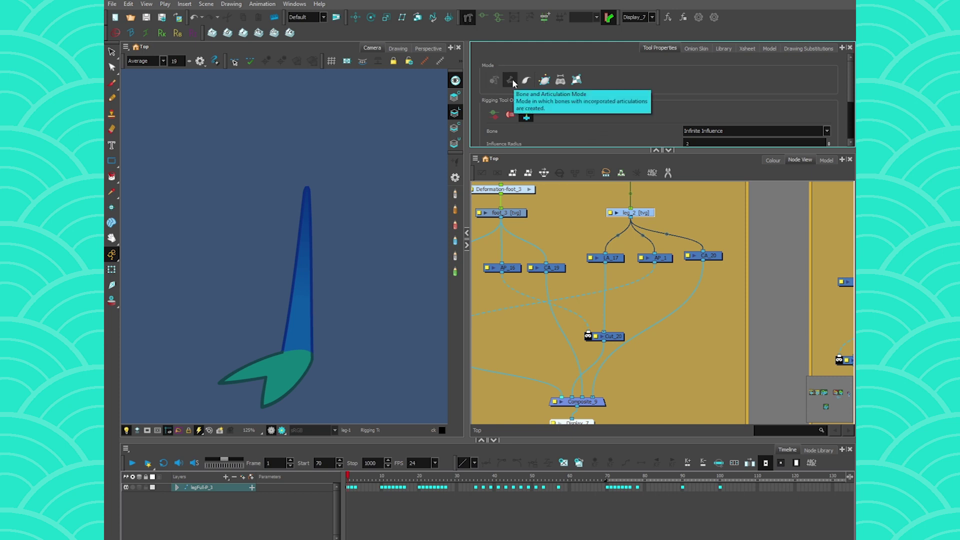
left_click(308, 190)
left_click(305, 265)
left_click(302, 347)
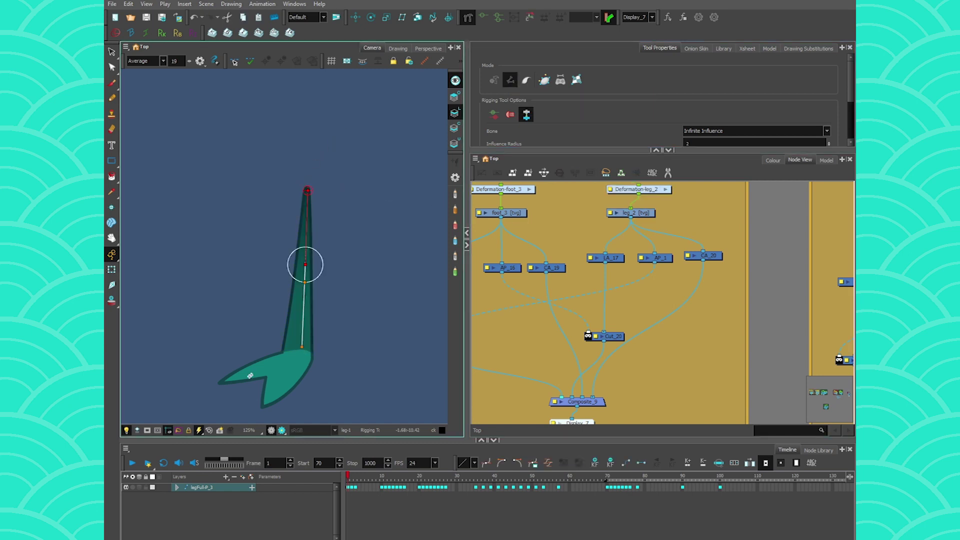
Adjust the knee and ankle points of the new bone chain slightly down and left to fit the leg drawing
left_click_drag(301, 347, 298, 351)
left_click_drag(305, 265, 303, 270)
left_click_drag(293, 358, 296, 354)
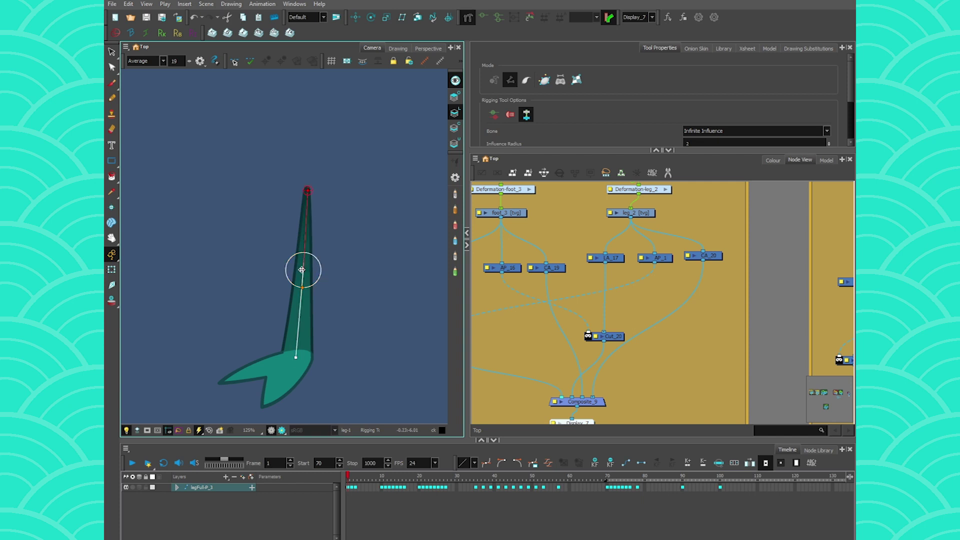
Lasso the part of the leg_2 drawing below the knee with the Cutter tool and remove it
left_click(649, 213)
left_click(112, 51)
left_click(138, 62)
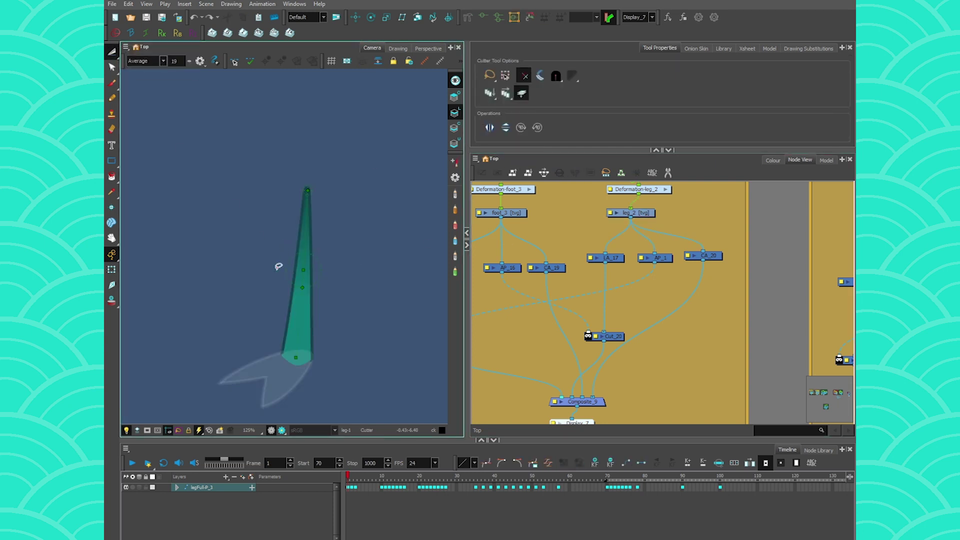
mouse_move(281, 268)
left_mouse_down()
mouse_move(247, 330)
mouse_move(299, 393)
mouse_move(351, 348)
mouse_move(324, 270)
left_mouse_up()
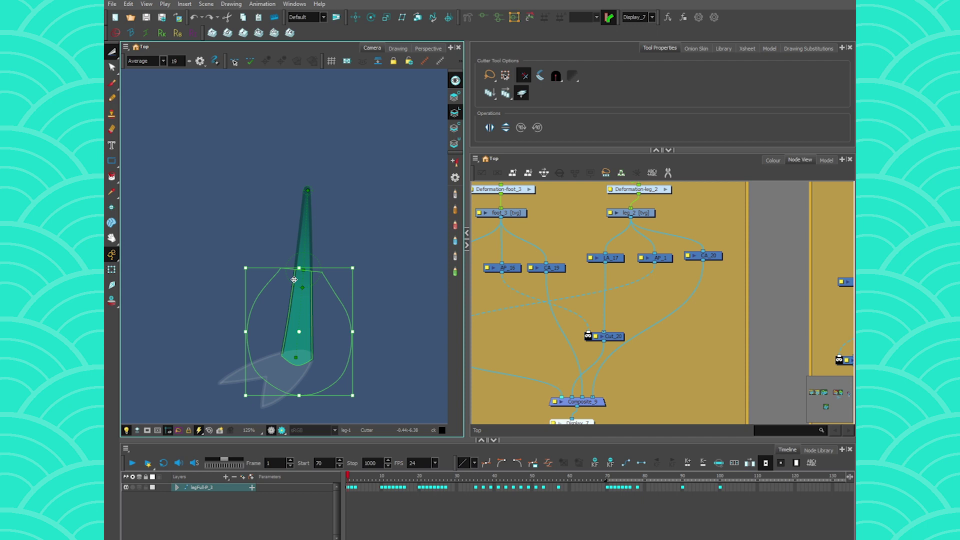
key("Delete")
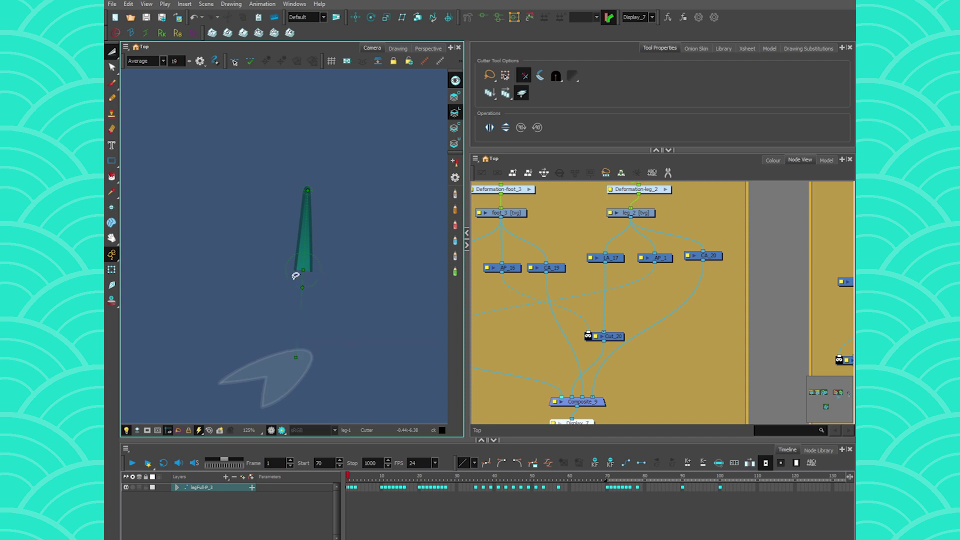
key("Tab")
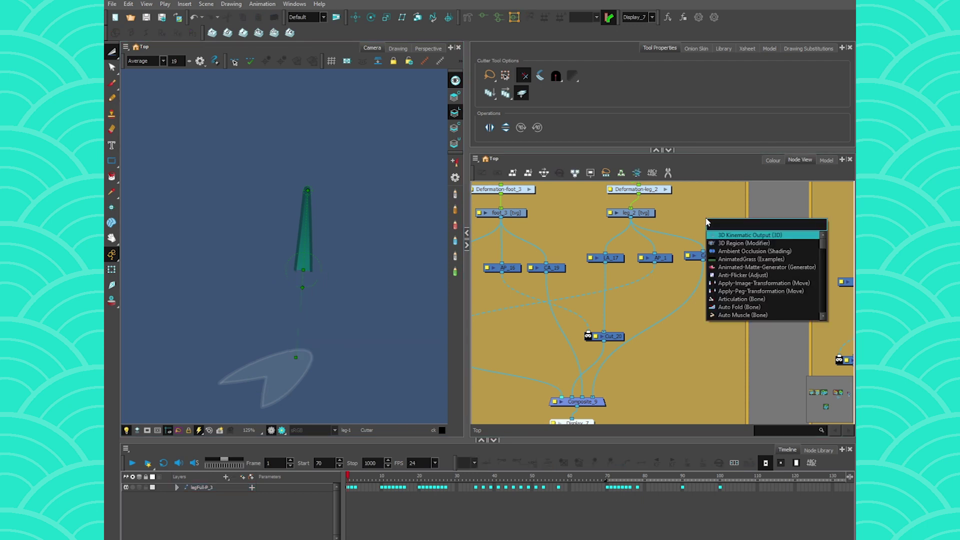
type("SOT_")
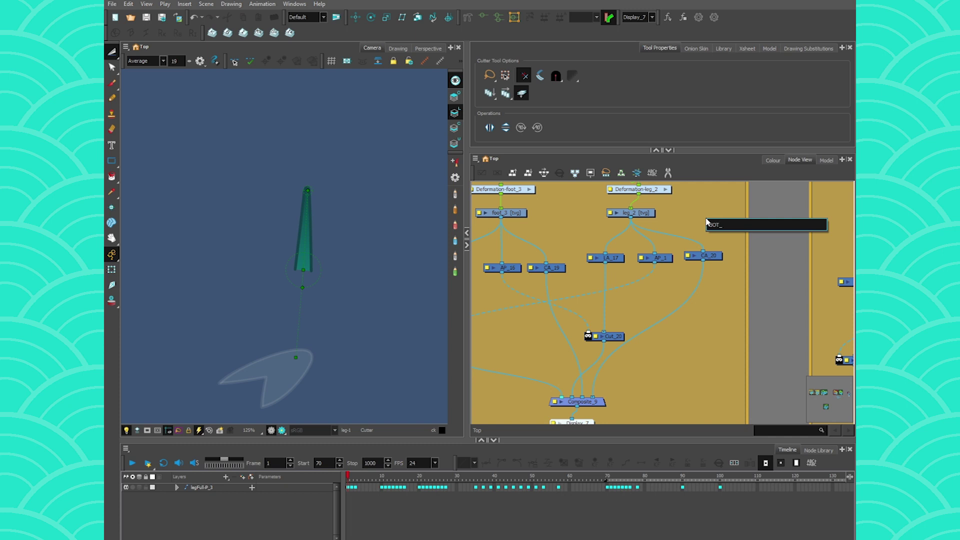
key("BackSpace")
key("BackSpace")
key("BackSpace")
key("BackSpace")
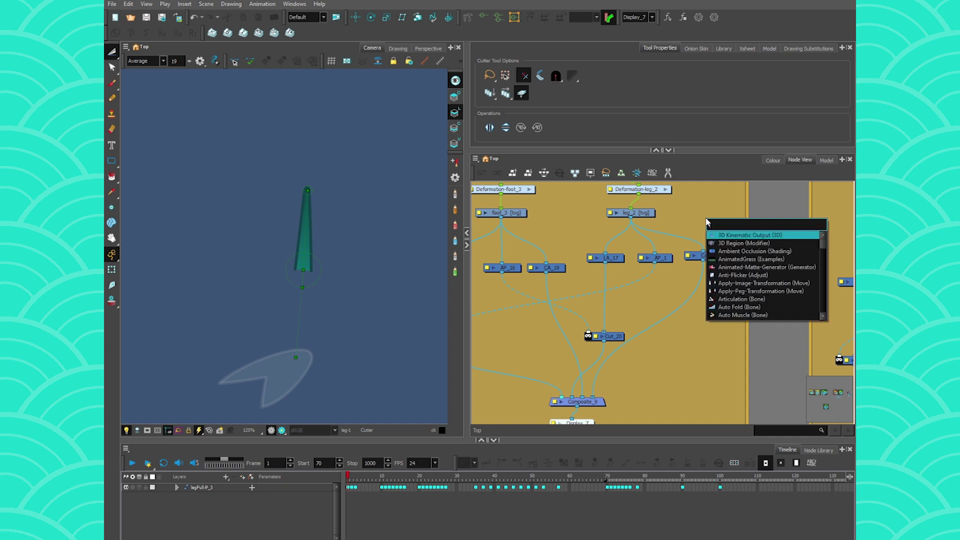
type("shin")
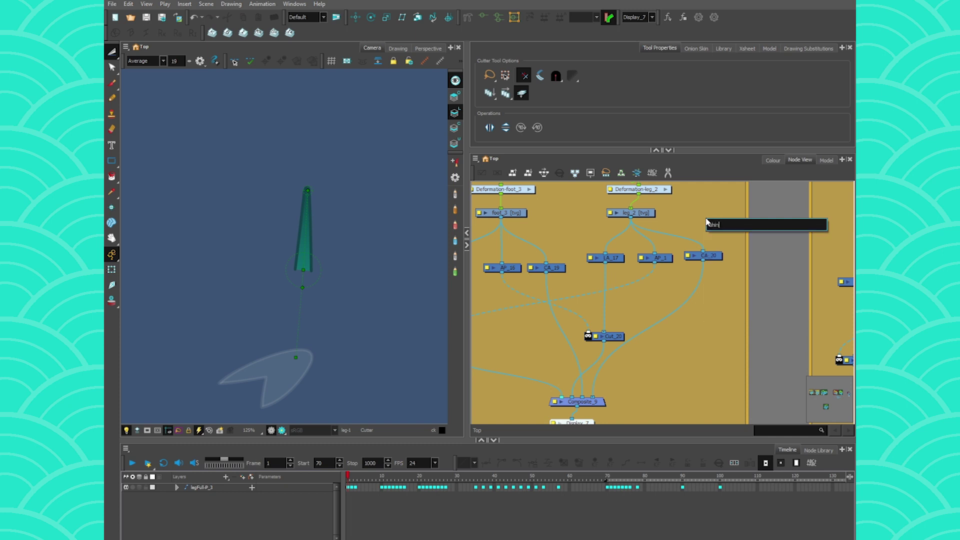
key("Escape")
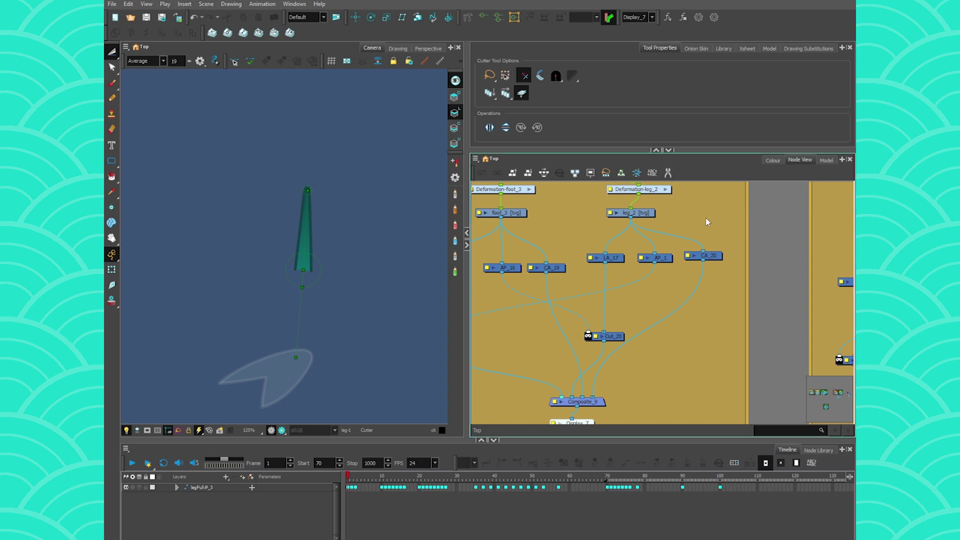
Add a drawing node named SHIN beside the leg_2 branch and connect its output to the composite
scroll(536, 337, "down", 3)
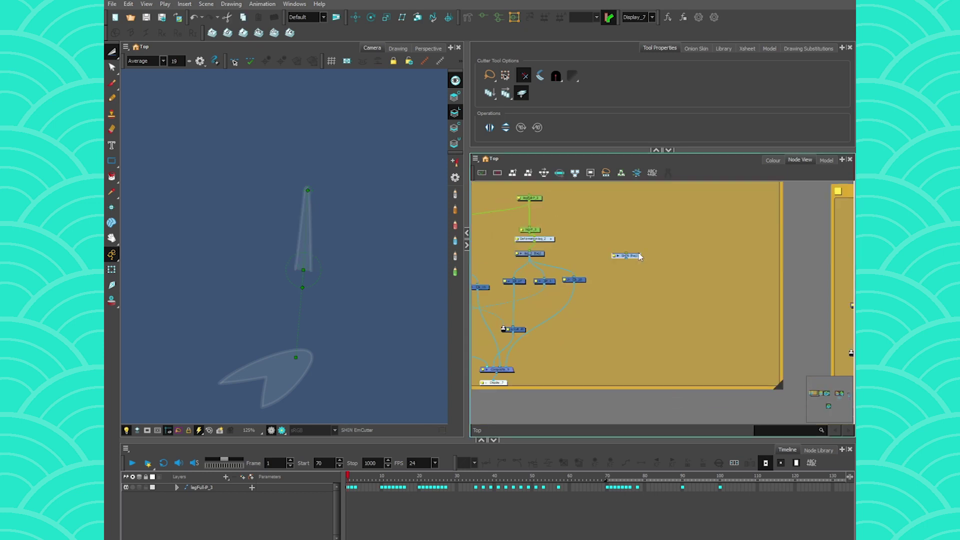
left_click_drag(639, 254, 635, 251)
left_click_drag(580, 340, 673, 308)
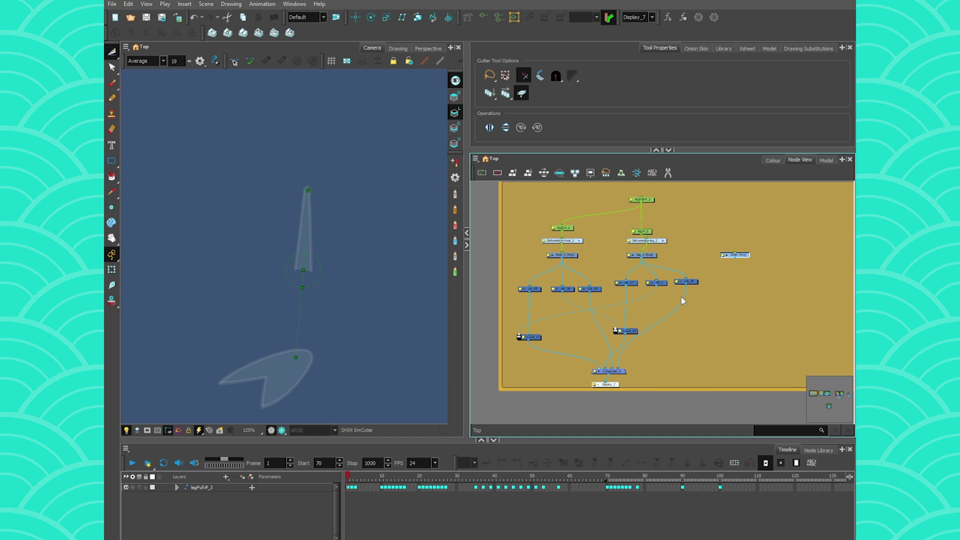
left_click_drag(735, 257, 618, 370)
scroll(702, 258, "up", 3)
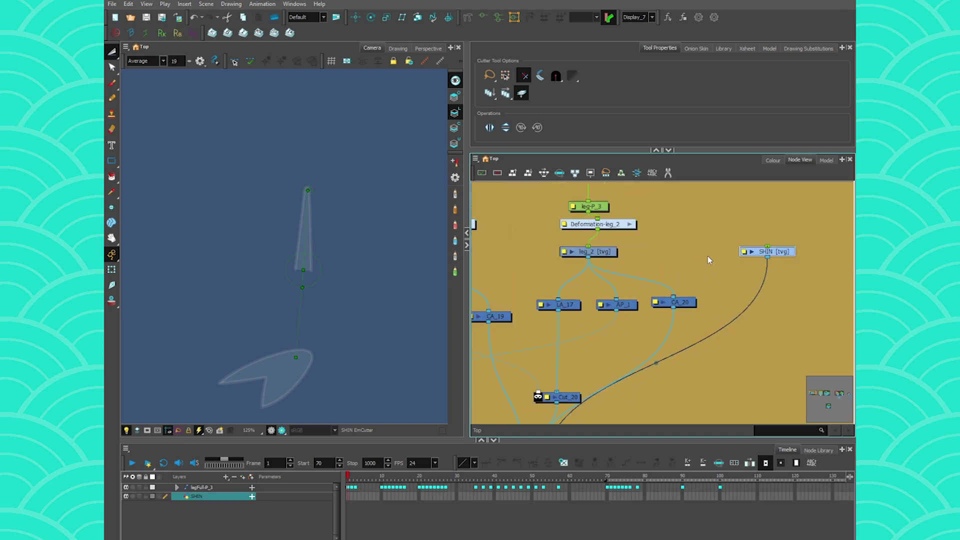
Move the leg and foot pegs and their deformation nodes upward to make room above the leg_2 and foot_3 drawings
left_click_drag(639, 214, 642, 248)
scroll(674, 276, "down", 1)
left_click_drag(651, 286, 643, 271)
left_click(642, 250)
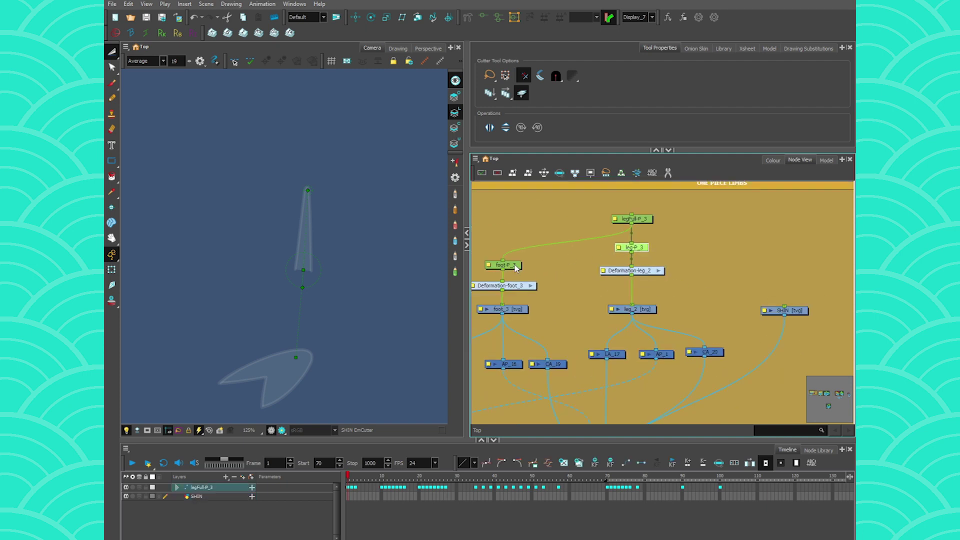
left_click_drag(516, 268, 517, 251)
left_click_drag(520, 289, 520, 274)
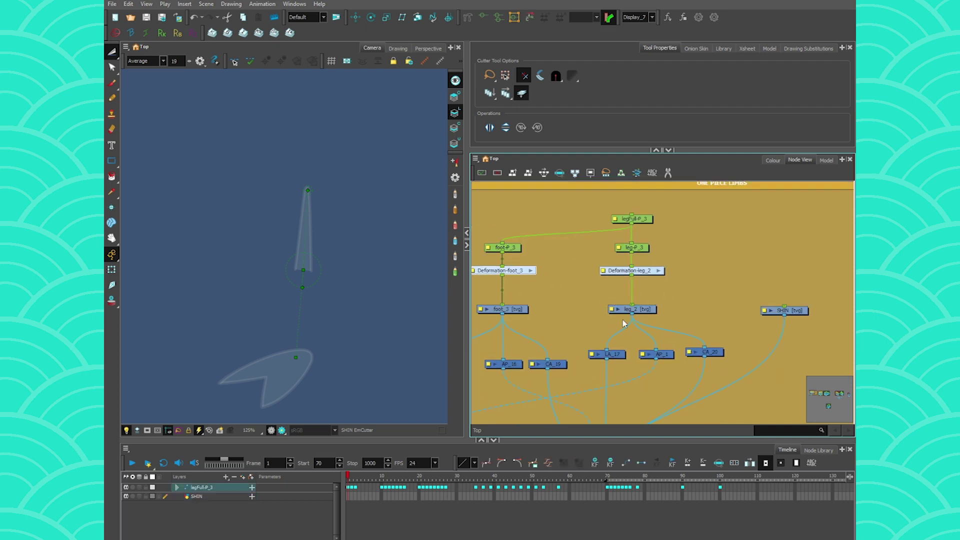
Add a parent peg to the leg_2 drawing and place it between Deformation-leg_2 and the drawing
left_click(642, 310)
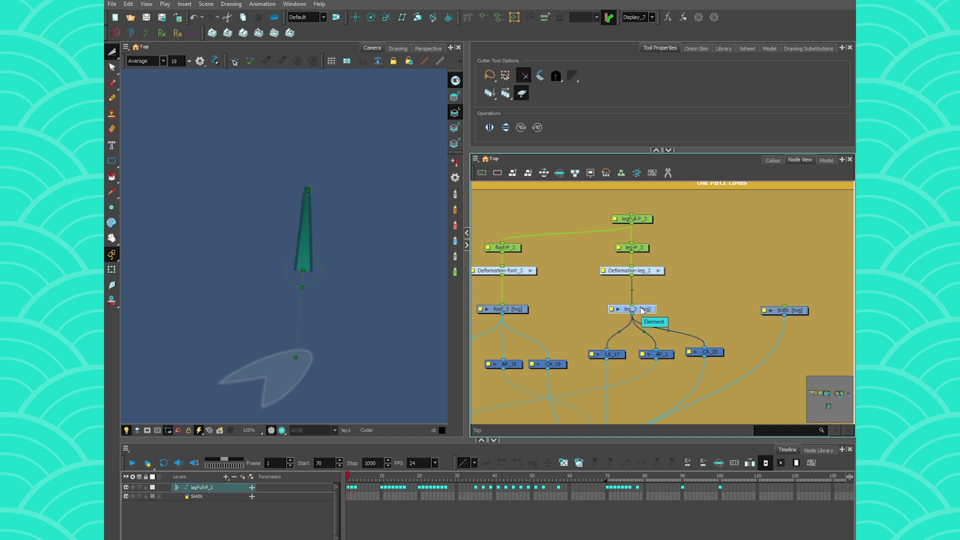
key("ctrl+p")
left_click_drag(637, 264, 644, 290)
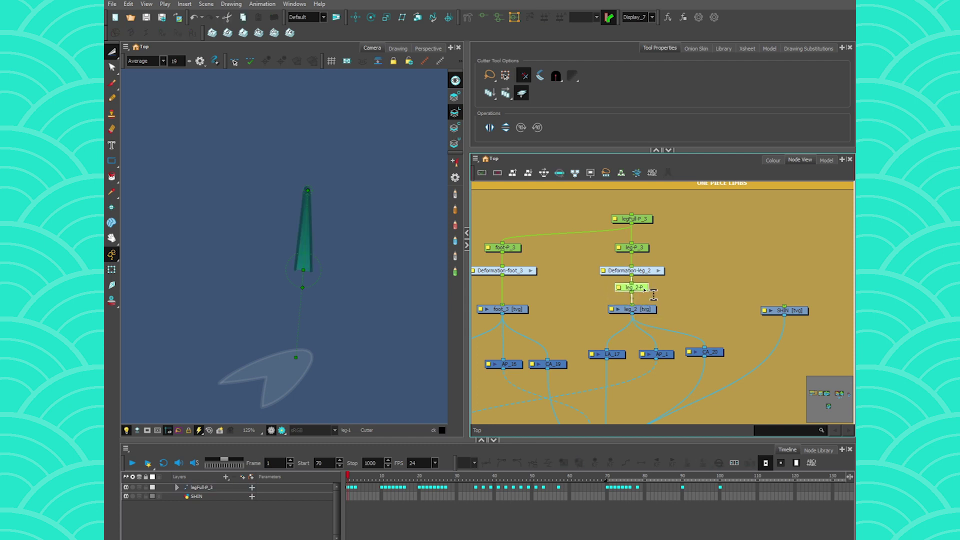
key("alt+2")
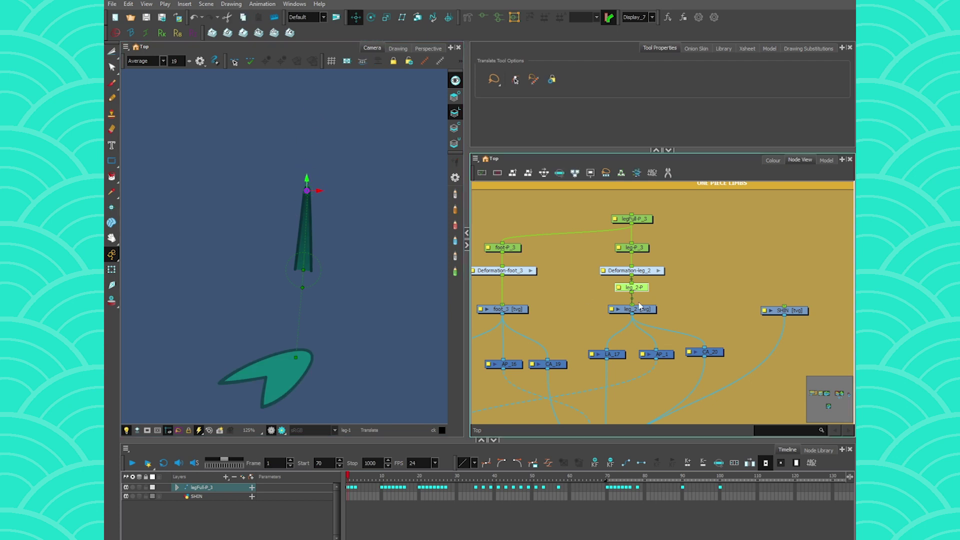
Paste the cut lower-leg artwork into the SHIN drawing below the knee
left_click(794, 311)
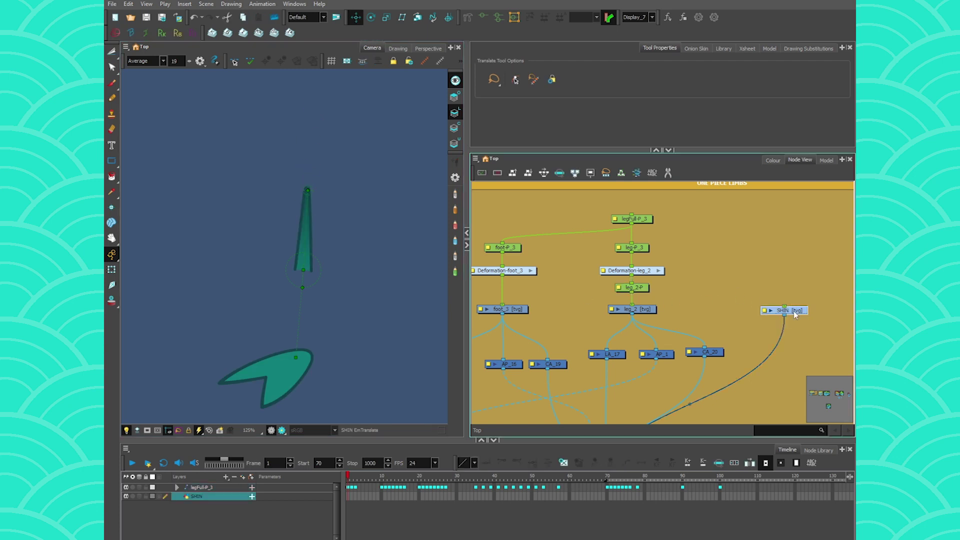
left_click(112, 51)
left_click(113, 53)
left_click(131, 50)
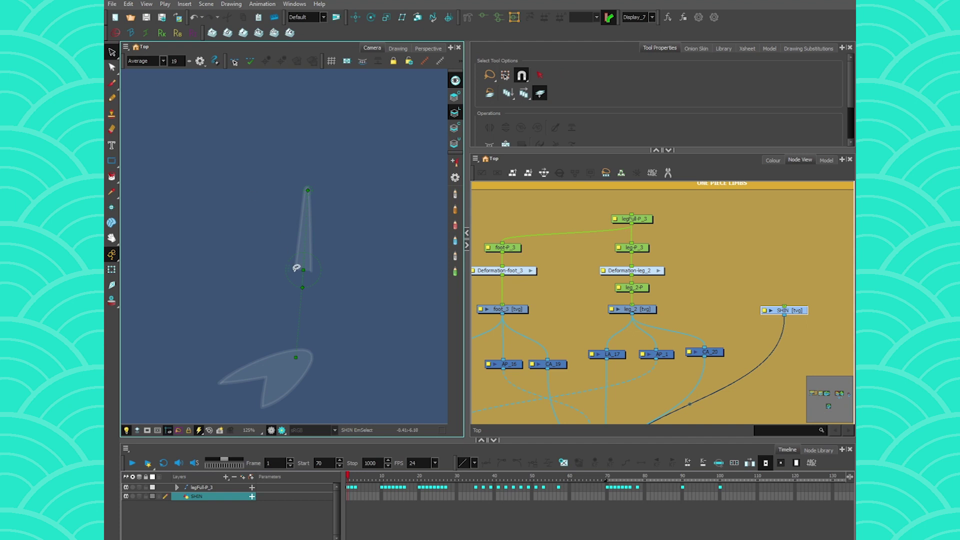
left_click(296, 268)
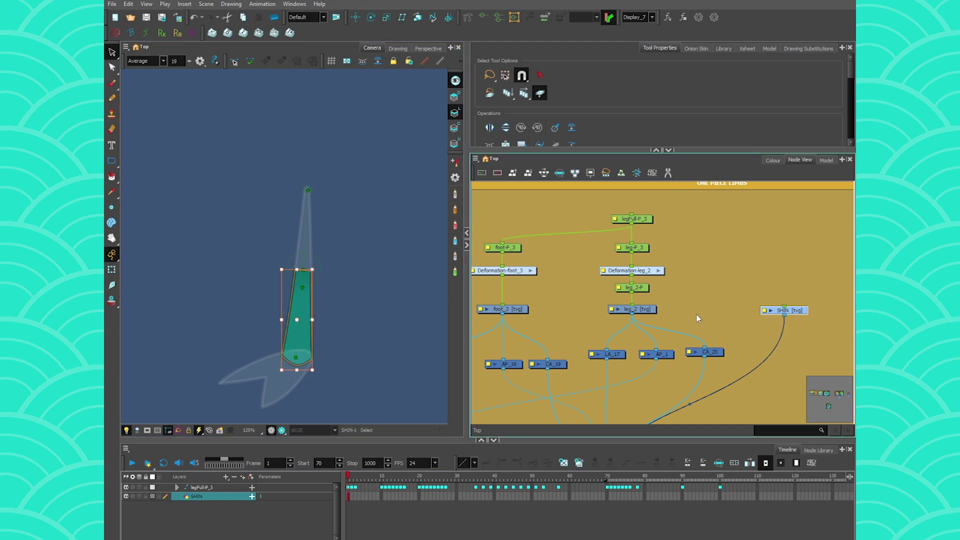
Add a parent peg to the SHIN drawing and connect it to the output of Deformation-leg_2
left_click(793, 311)
key("ctrl+p")
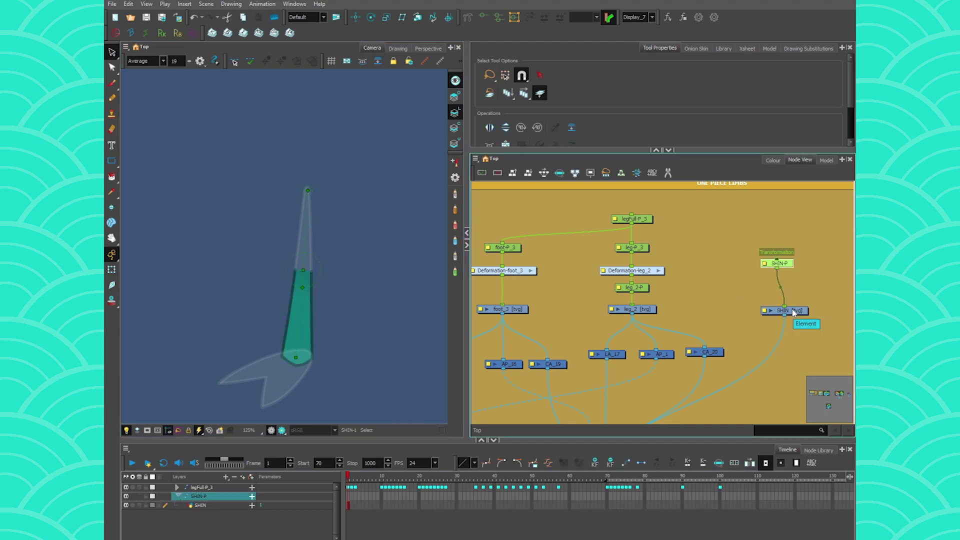
left_click_drag(785, 266, 631, 276)
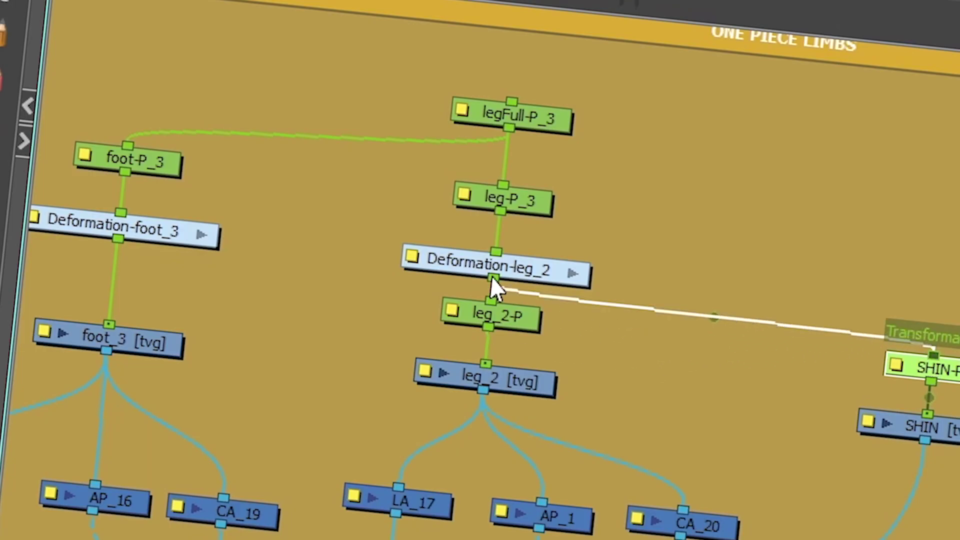
left_click_drag(495, 288, 494, 283)
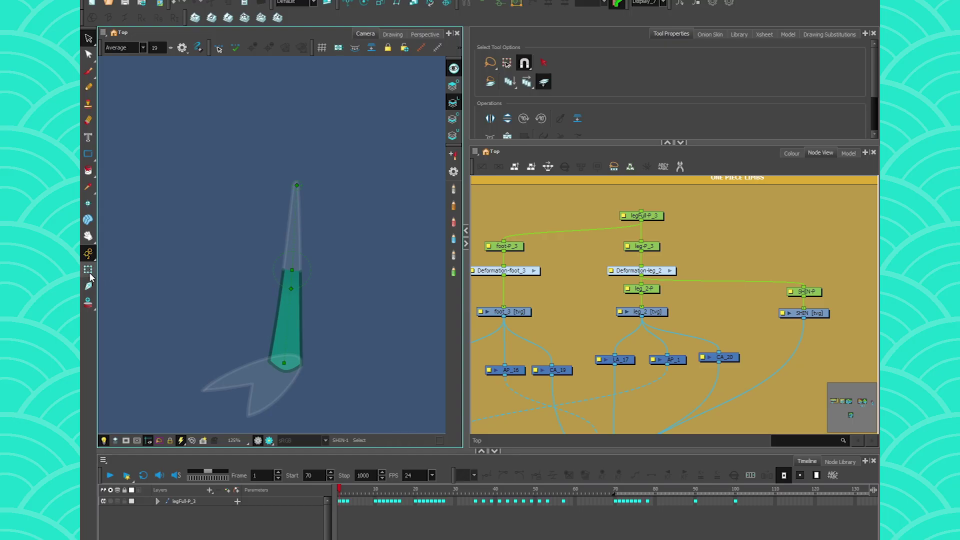
Try the deformation on the shin by moving the ankle point with the Transform tool, and select the shin drawing
left_click(88, 272)
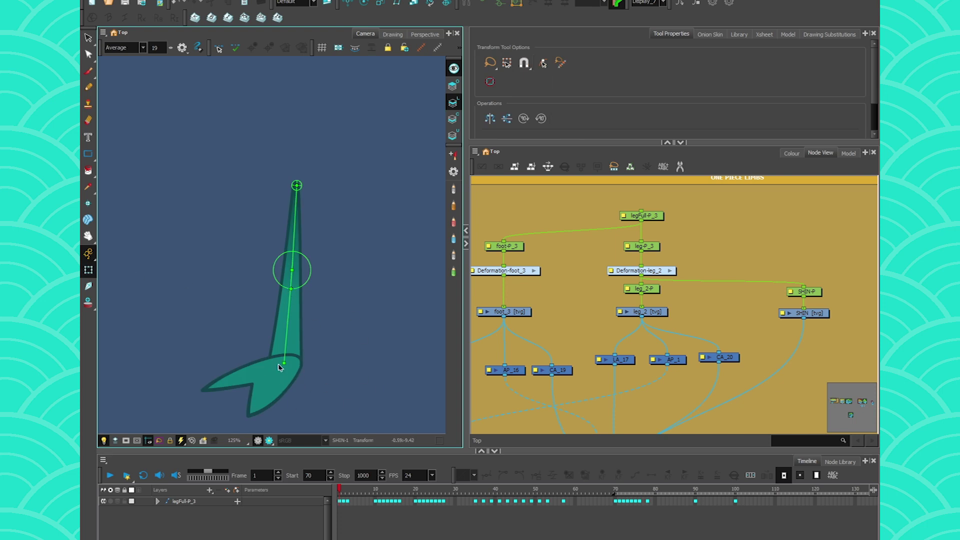
left_click_drag(712, 360, 677, 285)
mouse_move(790, 240)
left_mouse_down()
mouse_move(764, 231)
mouse_move(794, 243)
left_mouse_up()
mouse_move(284, 363)
left_mouse_down()
mouse_move(256, 331)
mouse_move(290, 356)
mouse_move(284, 342)
left_mouse_up()
left_click(278, 306)
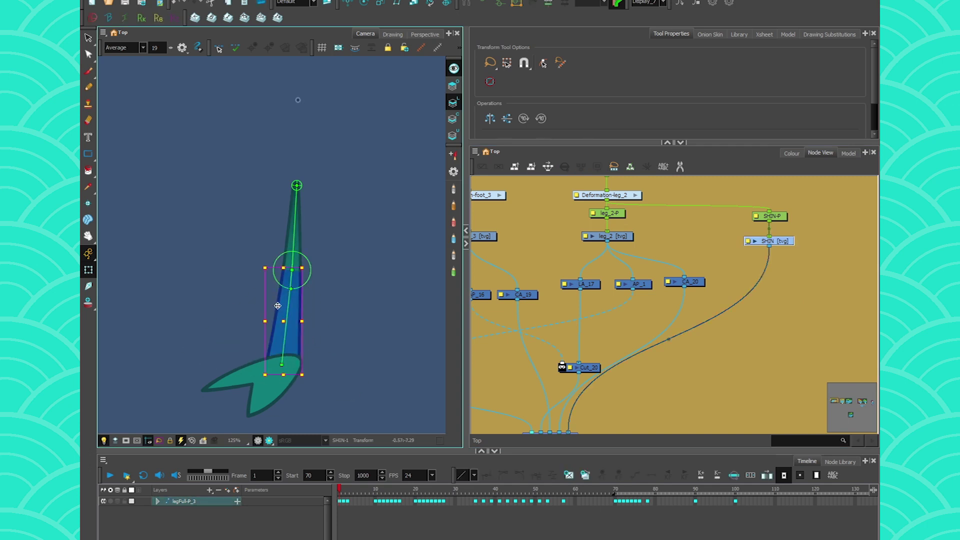